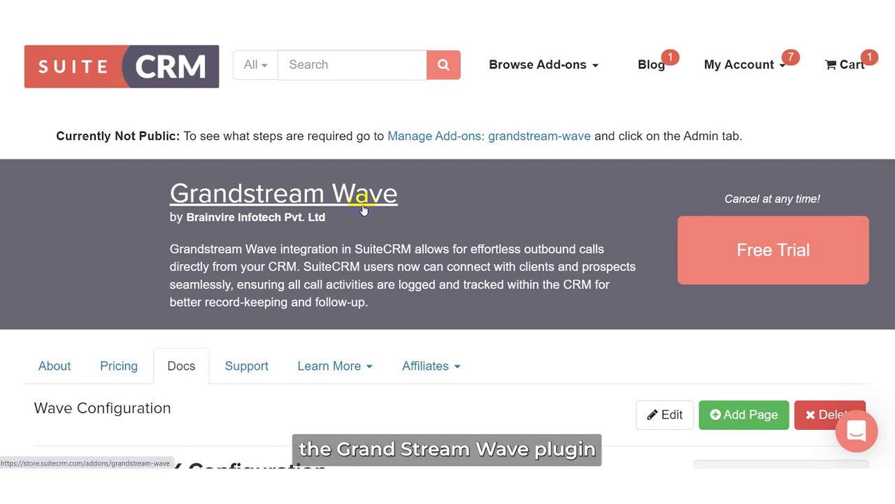
- Scroll the Wave Configuration docs past the EPABX extensions screenshot to the Edit Extension: 1201 screenshot
scroll(363, 209, "down", 4)
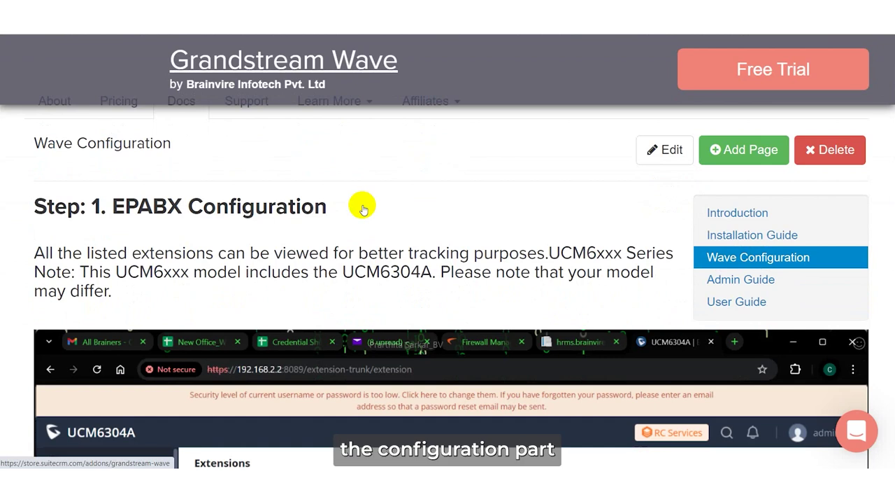
scroll(363, 209, "down", 1)
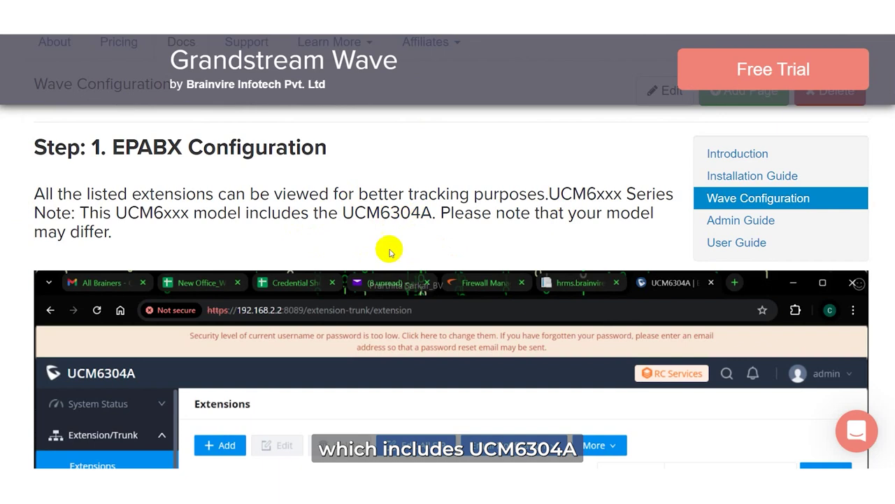
scroll(349, 282, "down", 3)
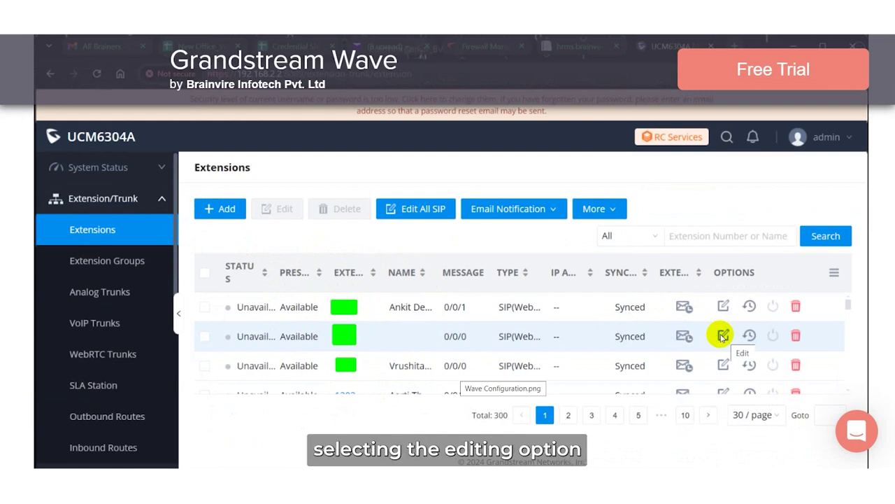
scroll(397, 277, "down", 6)
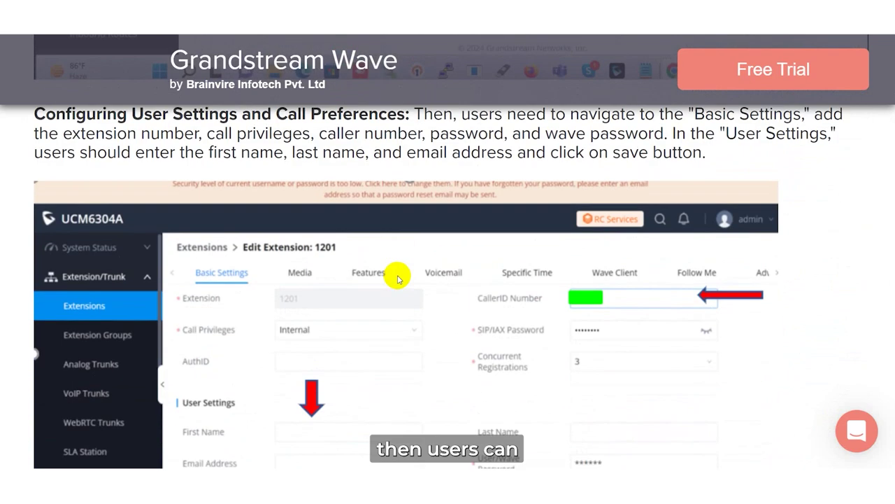
- Scroll past the user settings to the Modifying Service Provider Configuration section and its Outbound Routes screenshot
scroll(398, 278, "down", 2)
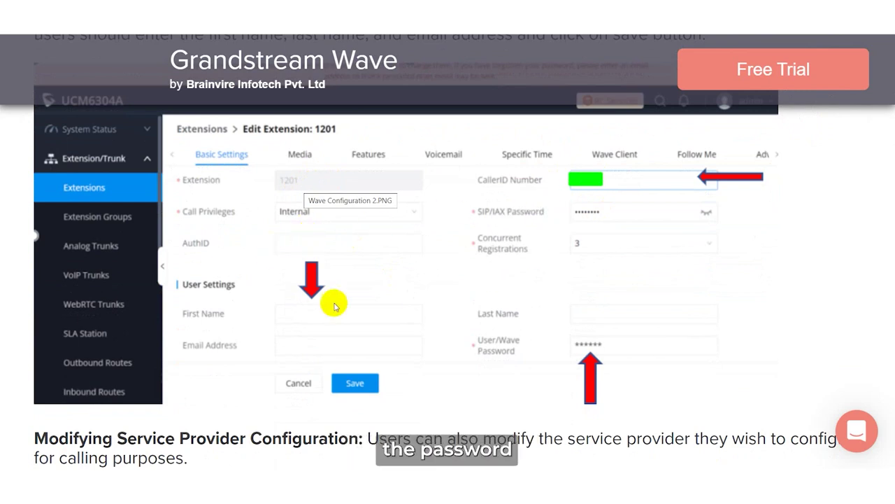
scroll(273, 300, "down", 1)
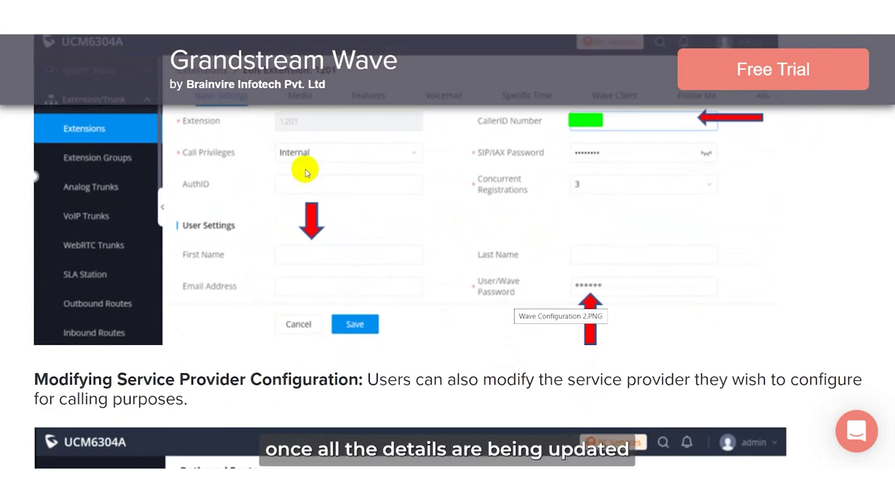
scroll(400, 304, "down", 1)
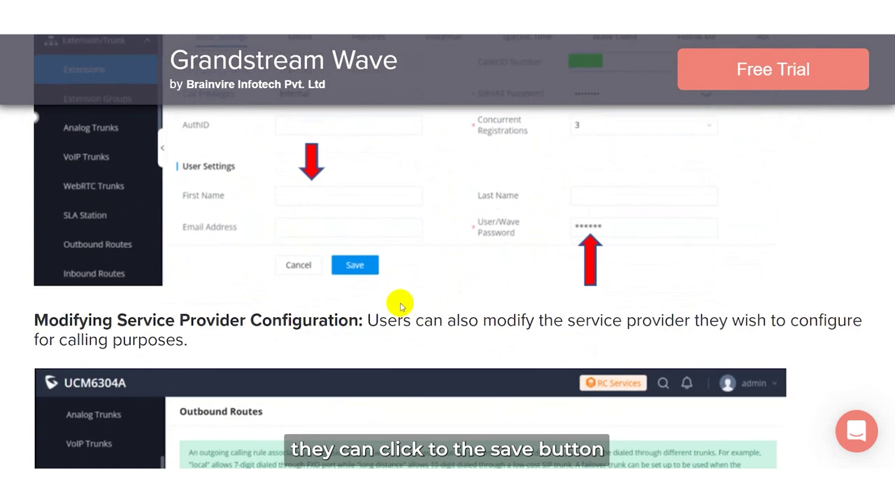
scroll(371, 281, "down", 4)
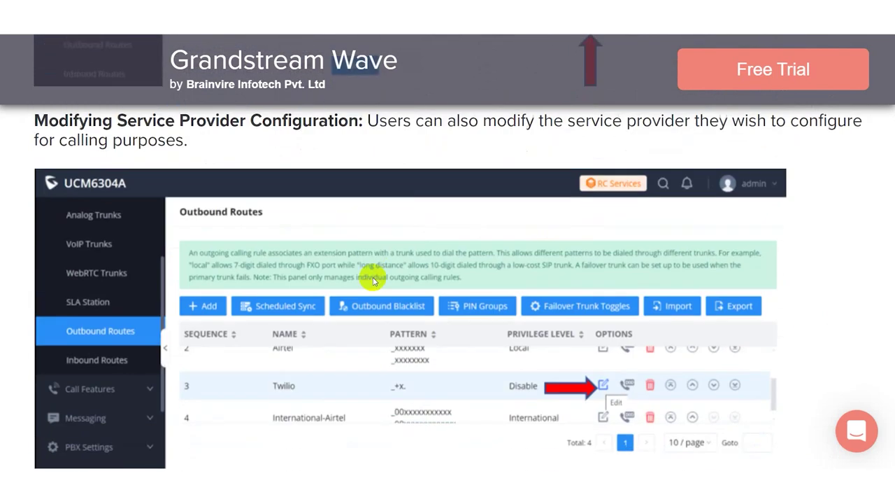
- Scroll to the Configuring Outbound Routes and Managing Extensions section with the Edit Outbound Rule: Twilio screenshot
scroll(373, 281, "down", 1)
scroll(373, 281, "up", 1)
scroll(372, 280, "down", 1)
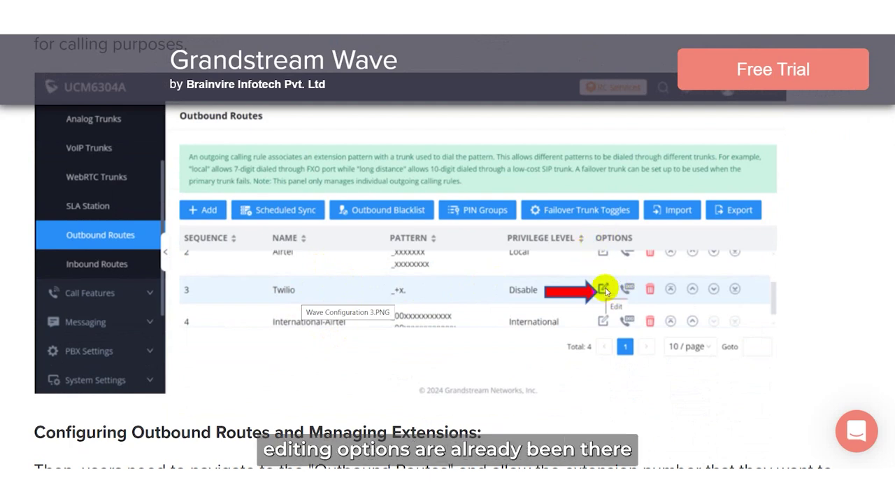
scroll(426, 260, "down", 4)
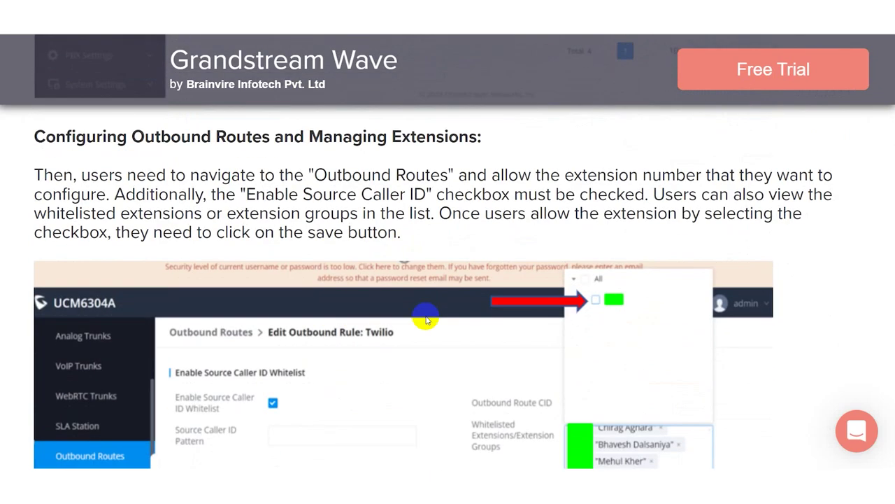
- Scroll through the Edit Outbound Rule screenshot down to the Step 2: API Configuration heading
scroll(426, 320, "down", 3)
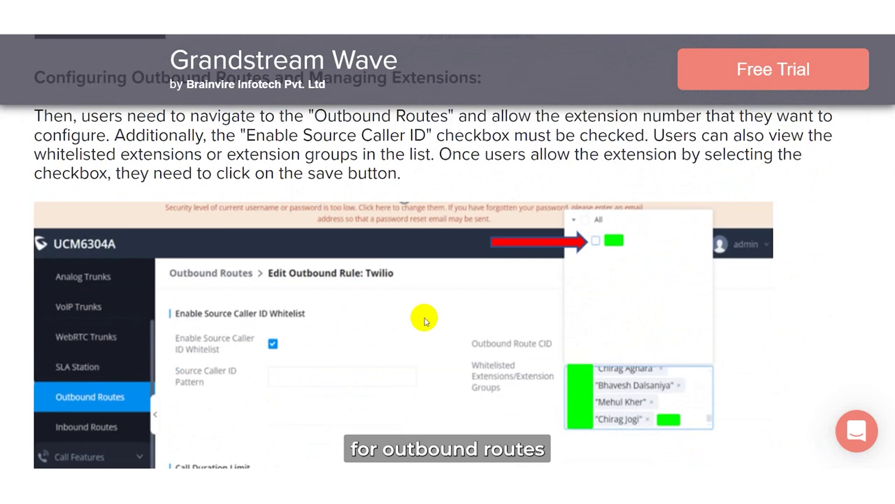
scroll(425, 320, "up", 1)
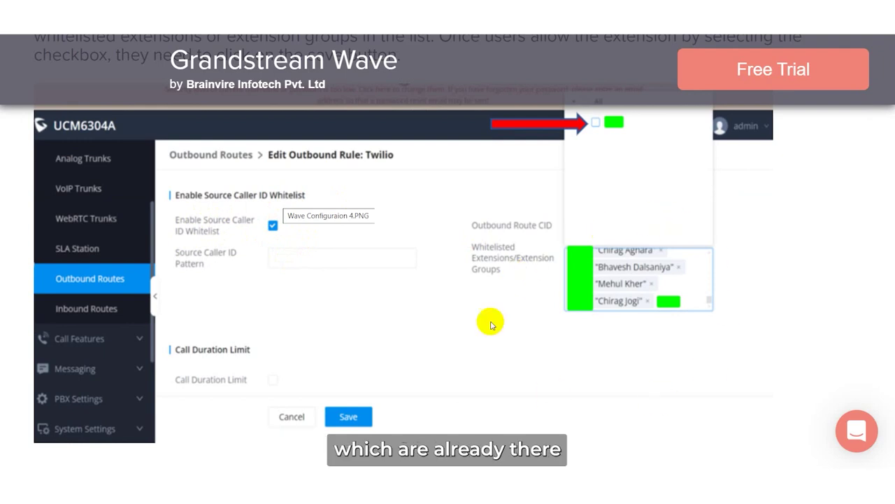
scroll(233, 323, "down", 3)
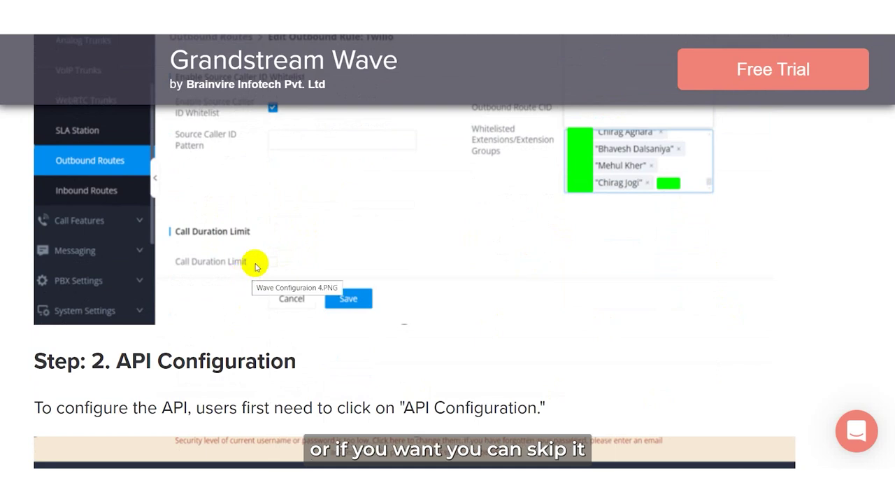
scroll(329, 279, "up", 3)
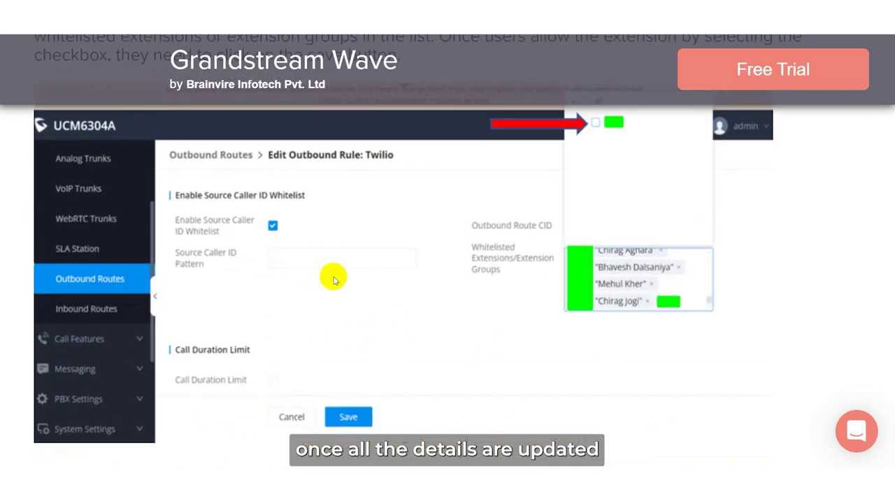
scroll(344, 302, "down", 5)
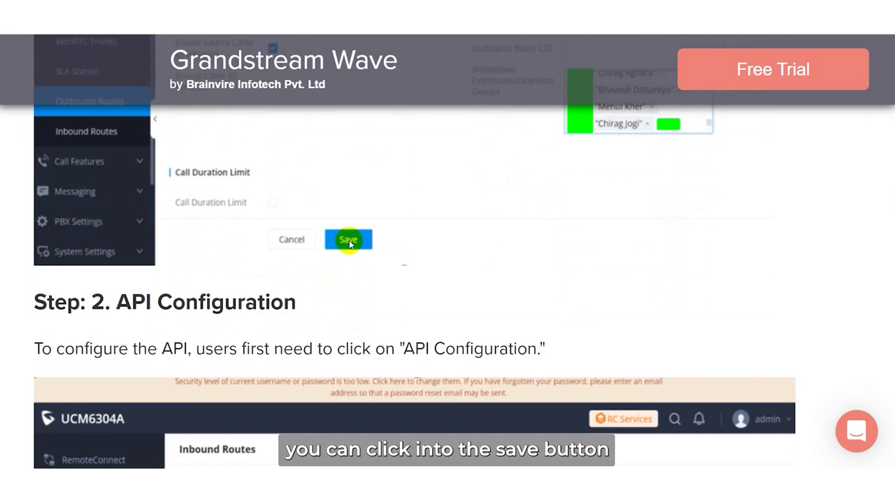
- Scroll past the Inbound Routes and API Settings screenshots to the Address Whitelisting section
scroll(261, 314, "down", 5)
scroll(448, 280, "down", 1)
scroll(448, 279, "up", 1)
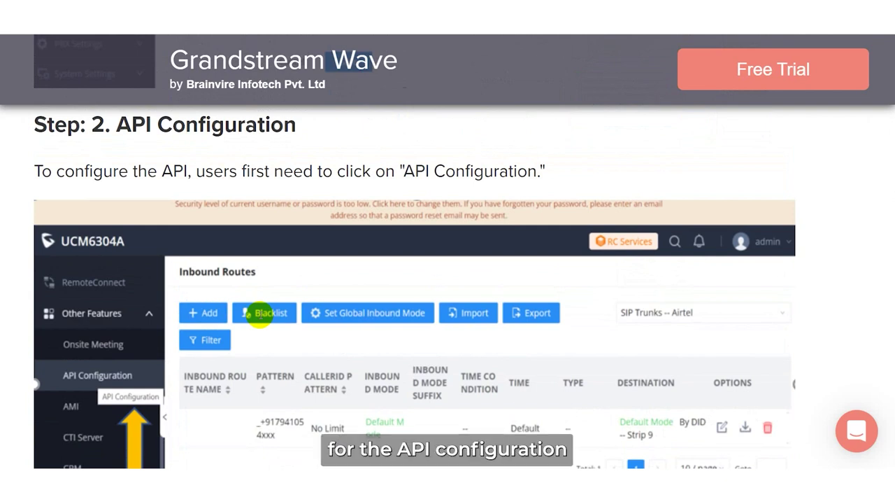
scroll(252, 270, "down", 2)
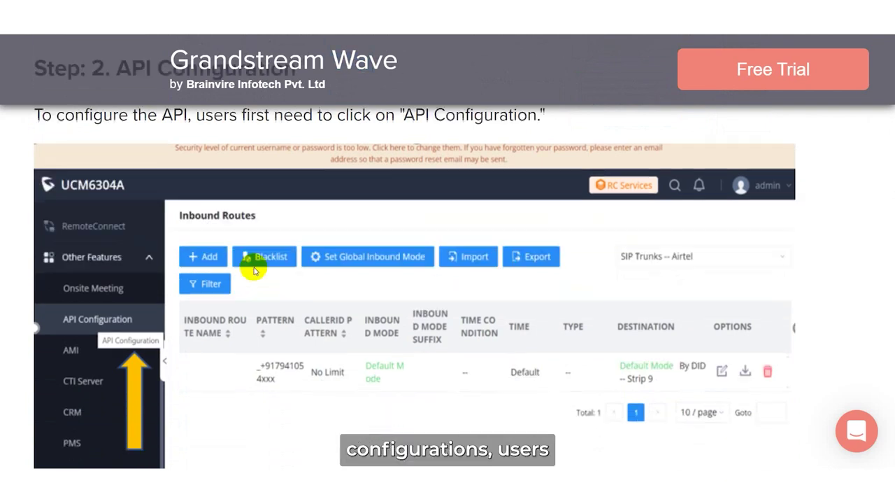
scroll(254, 271, "down", 2)
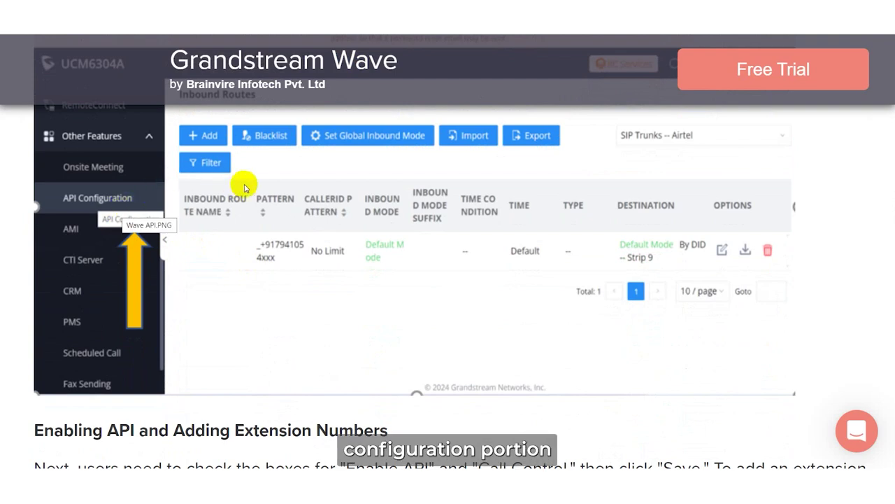
scroll(293, 182, "down", 10)
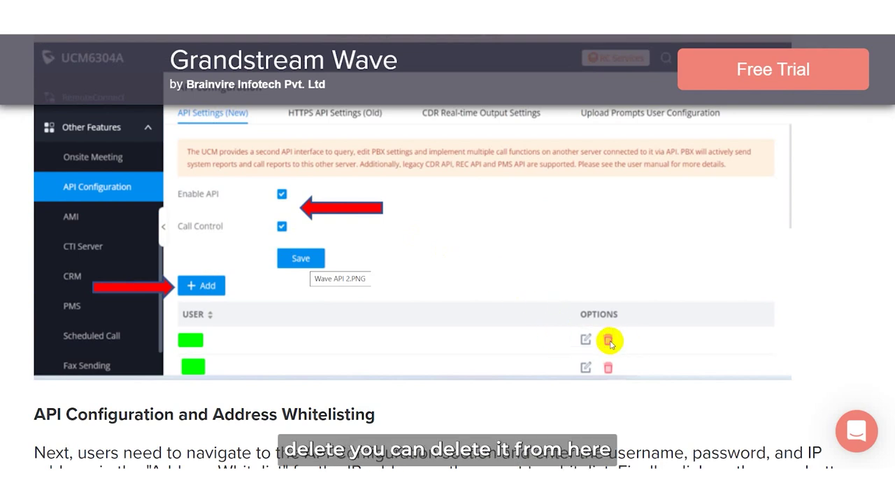
scroll(336, 294, "down", 5)
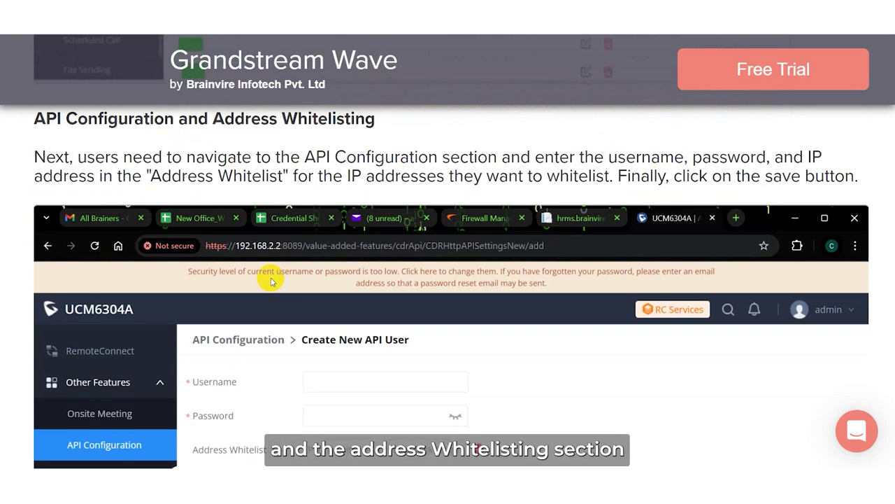
- Scroll past the Create New API User screenshot to the Updating HTTPS API Settings section
scroll(271, 280, "down", 4)
scroll(271, 280, "up", 2)
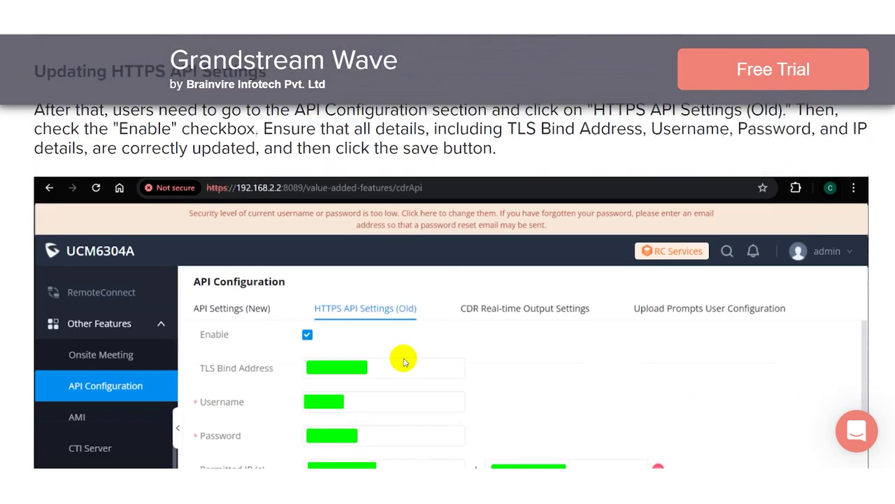
scroll(403, 361, "up", 2)
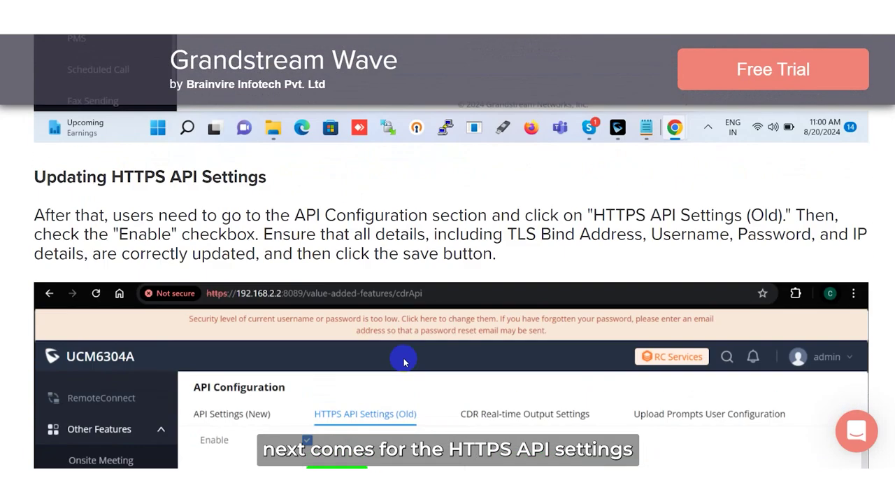
- Scroll past the HTTPS API Settings (Old) screenshot to the Selecting API Options section
scroll(404, 361, "down", 4)
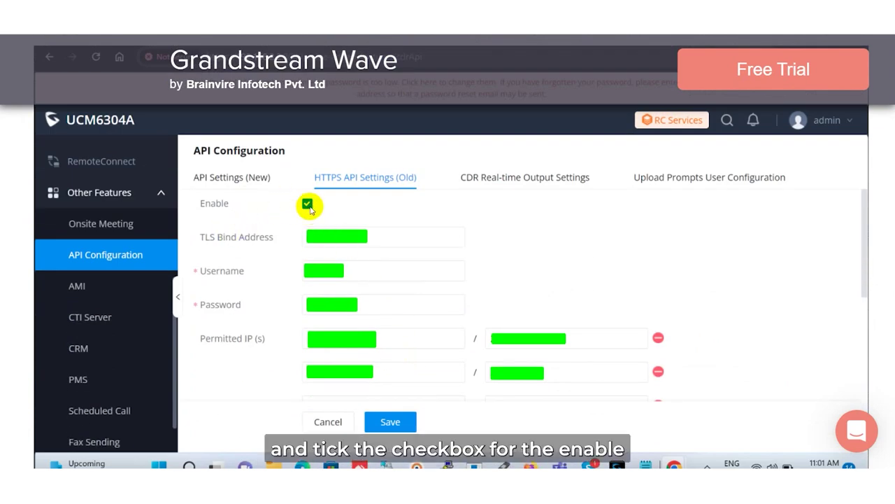
scroll(377, 309, "down", 2)
scroll(378, 309, "up", 2)
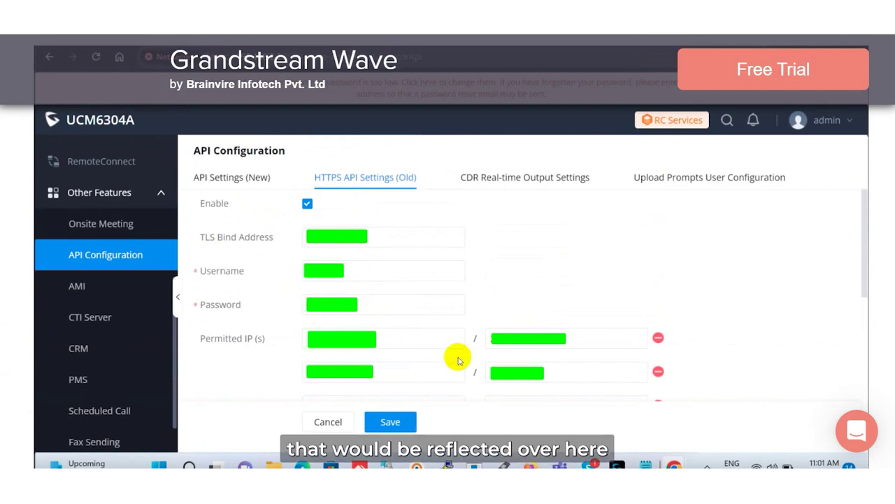
scroll(460, 358, "down", 1)
scroll(460, 359, "down", 1)
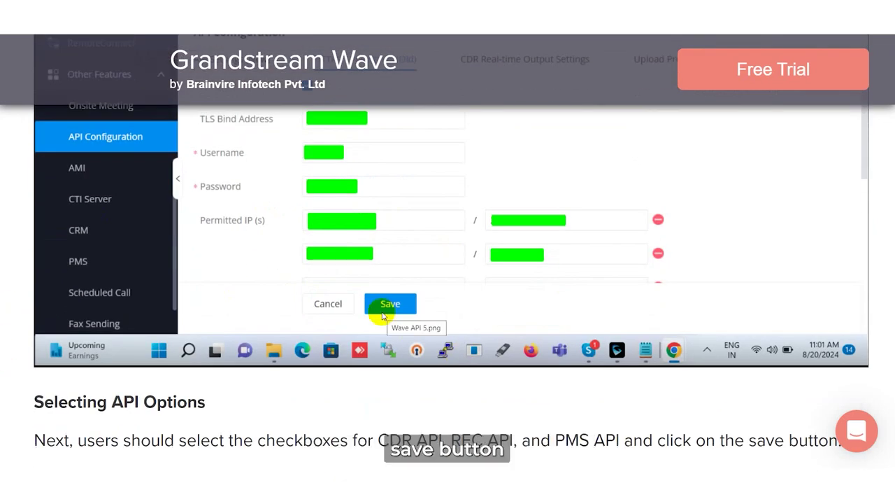
scroll(246, 361, "down", 3)
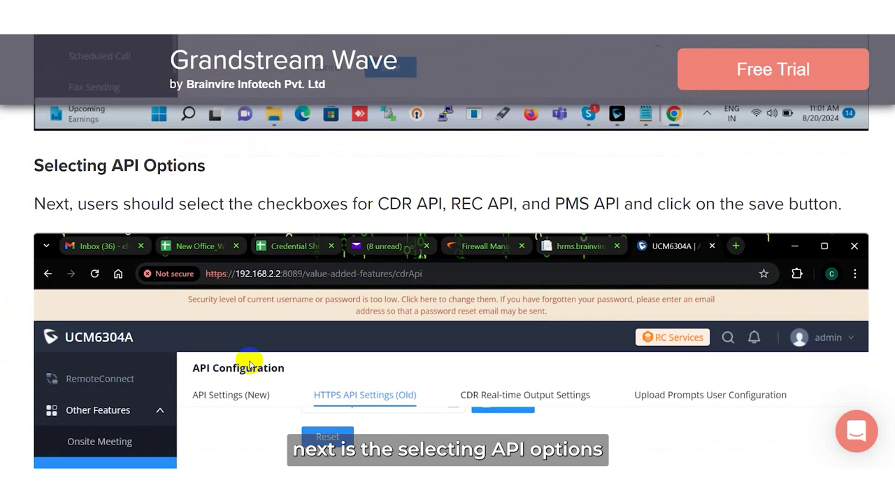
- Scroll through the API Module screenshot to the end of the Wave Configuration doc
scroll(273, 335, "down", 1)
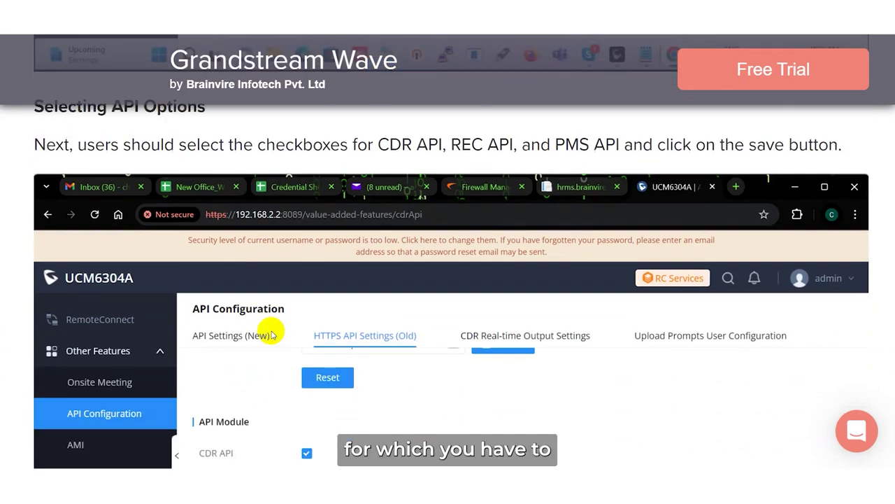
scroll(273, 335, "down", 3)
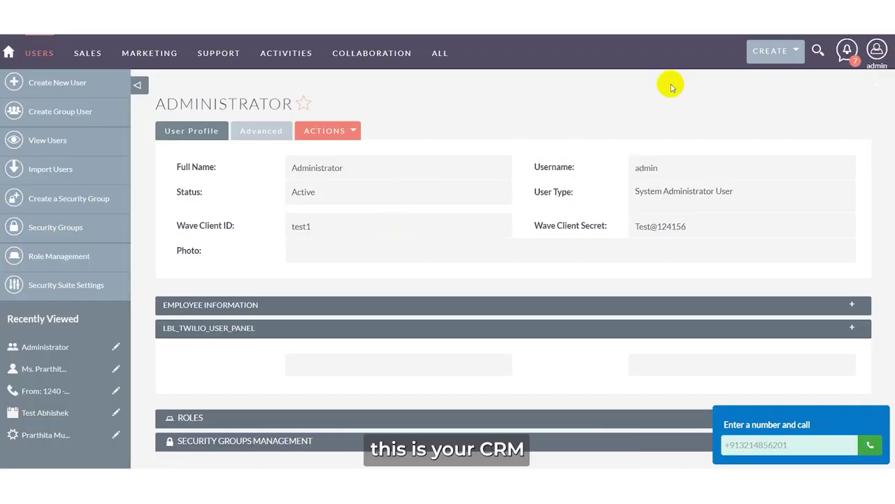
- Open the Module Loader from Administration to confirm Brainvire Wave Communication Extension version 2 is installed
left_click(874, 49)
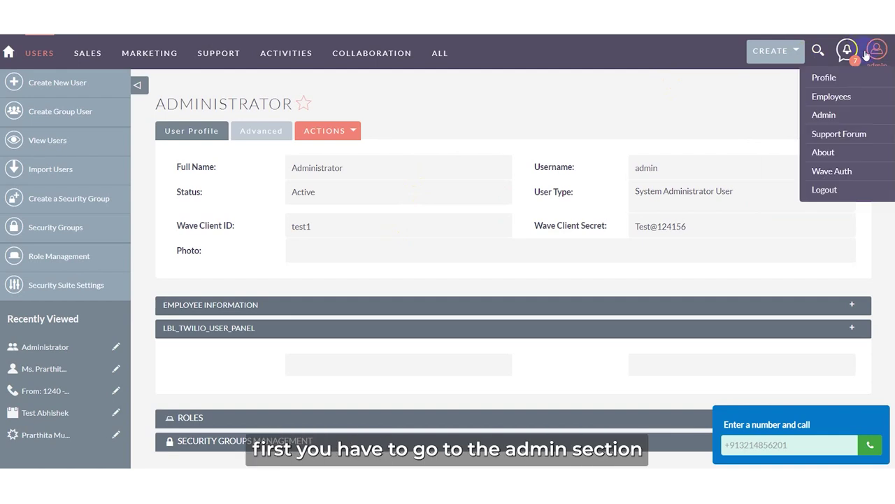
left_click(826, 118)
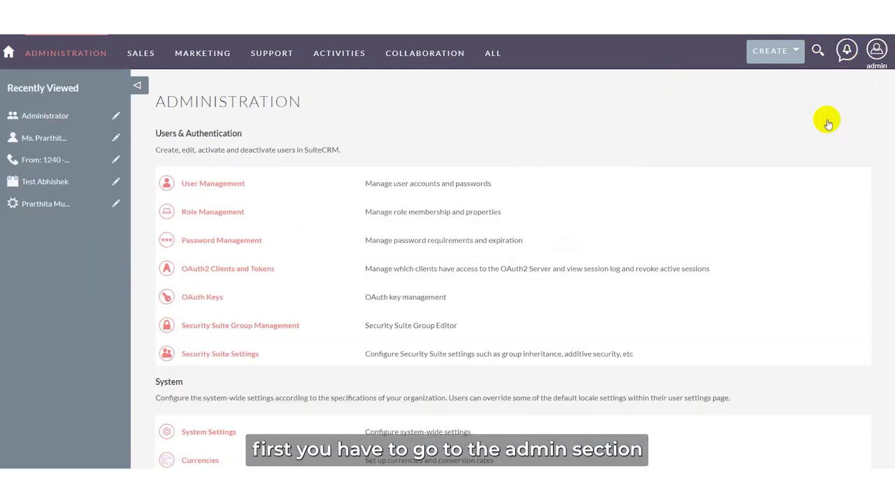
key("ctrl+f")
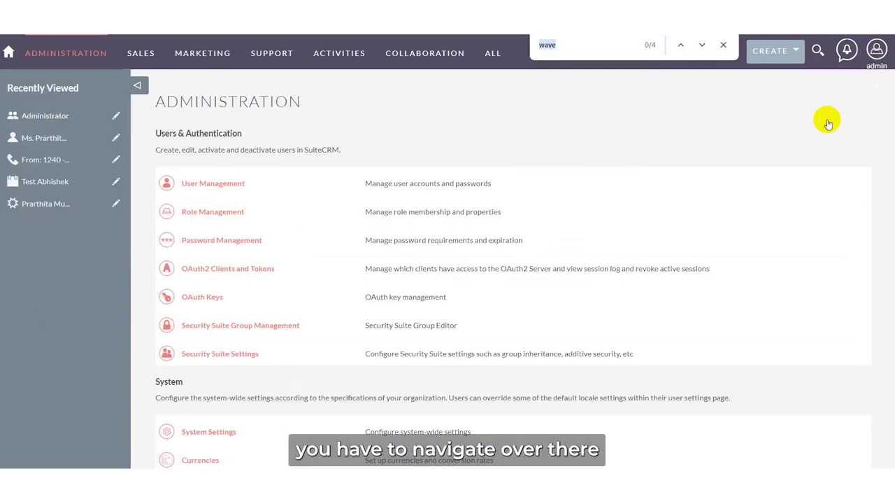
type("module loa")
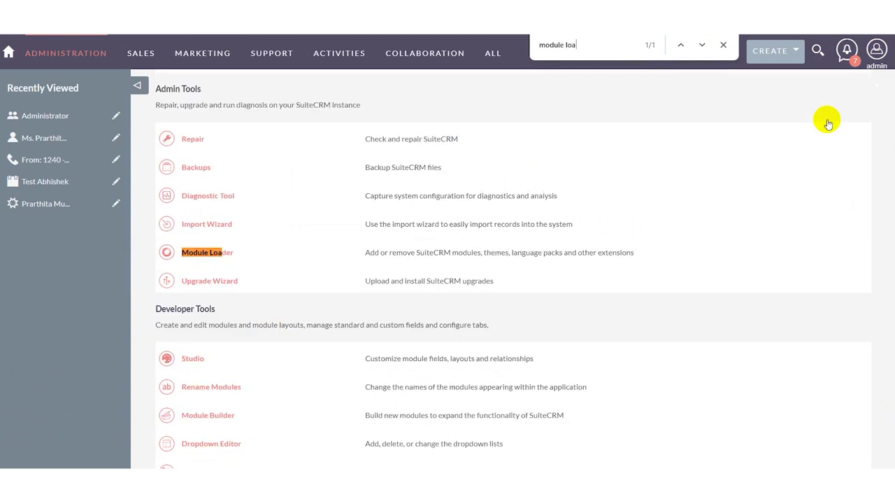
left_click(225, 259)
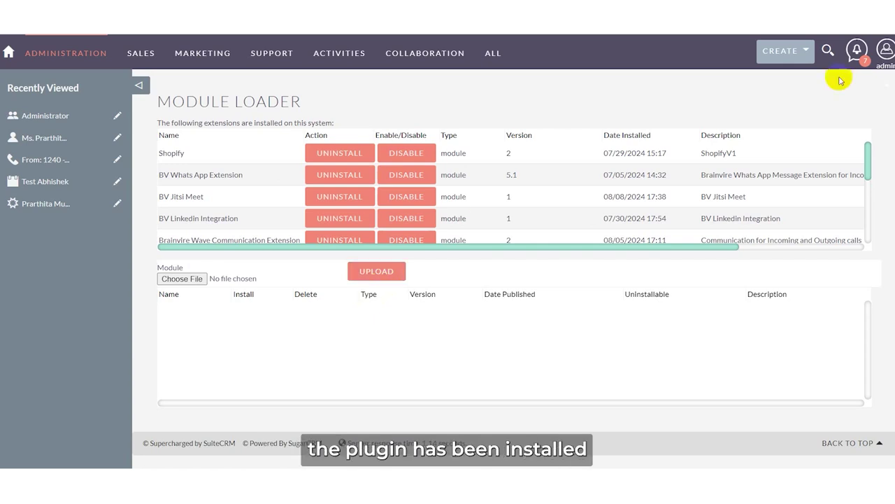
left_click(886, 50)
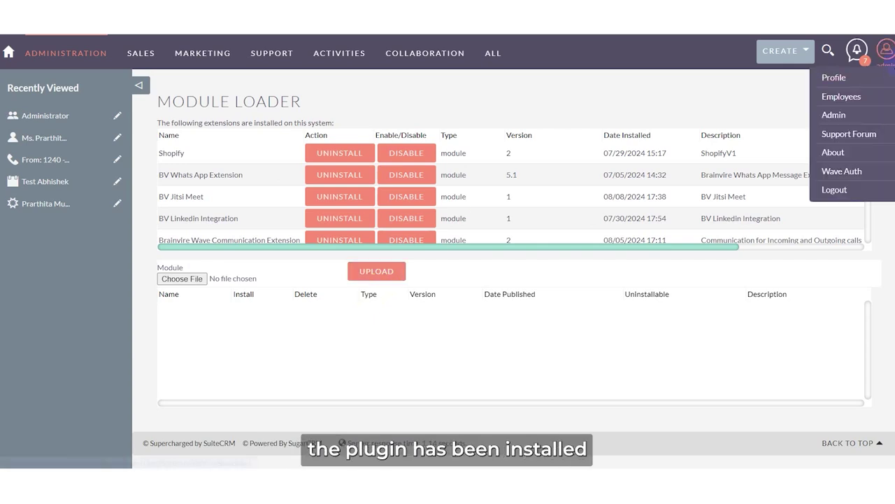
- Find 'repai' on the Administration page and open the Repair tools
left_click(853, 116)
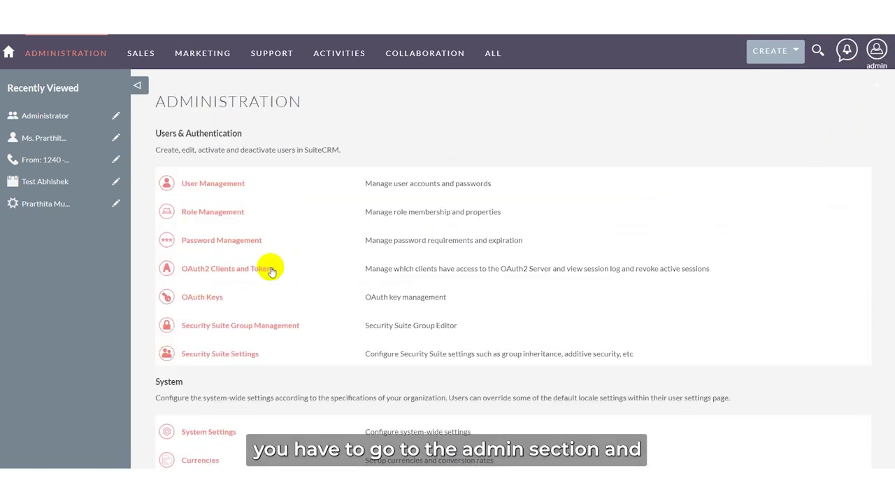
key("ctrl+f")
type("repai")
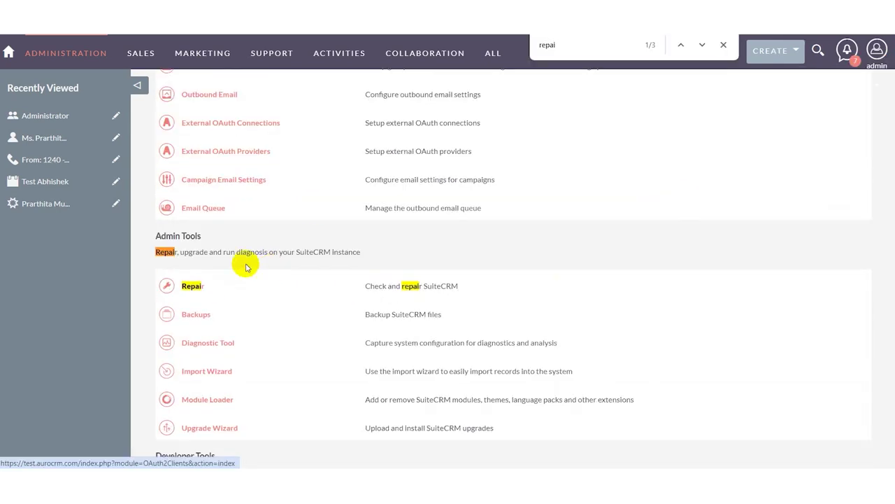
left_click(192, 287)
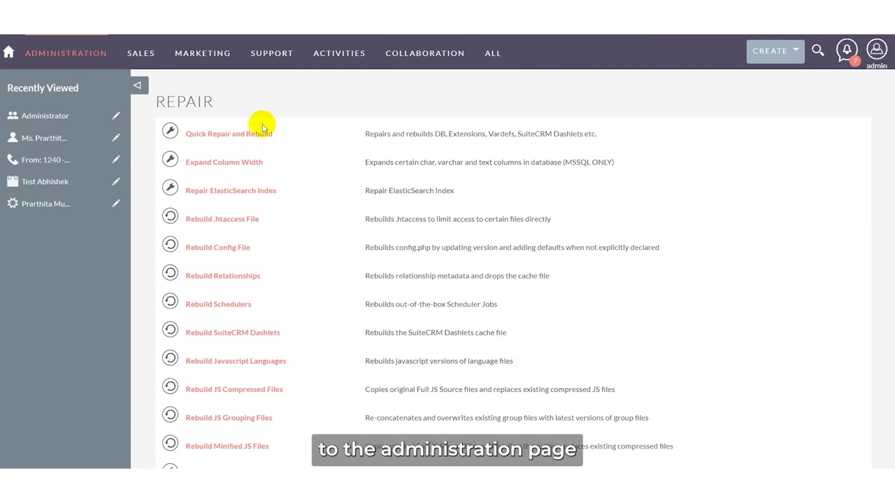
- Return to Administration and search 'wave' to locate the Brainvire Wave Settings License Configuration entry
left_click(875, 55)
left_click(833, 115)
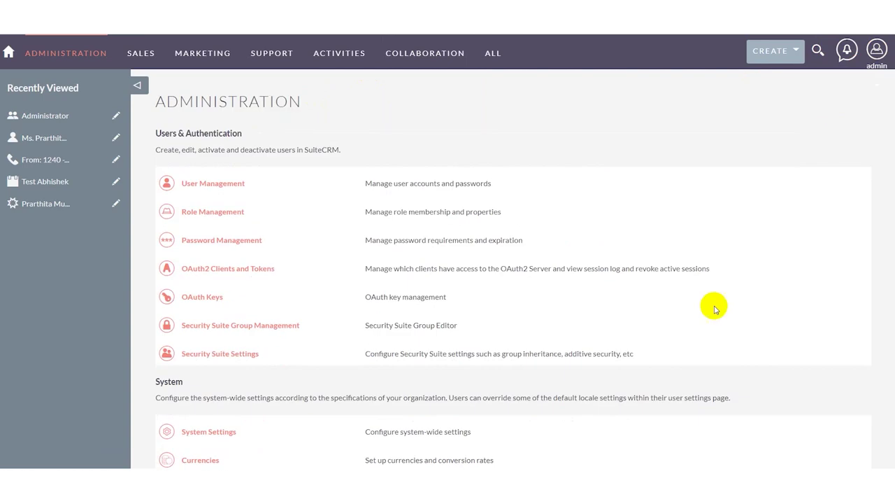
key("ctrl+f")
type("wave")
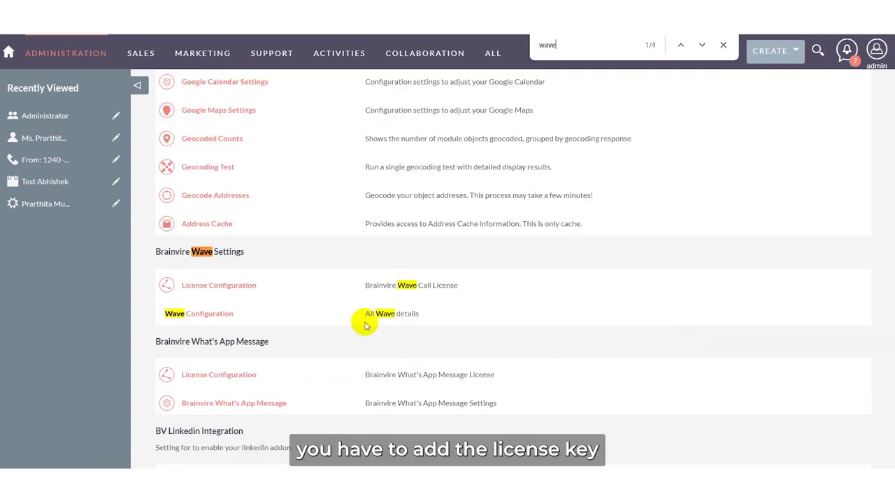
- Validate the Wave license key under License Configuration and continue to the Wave Settings form
left_click(231, 287)
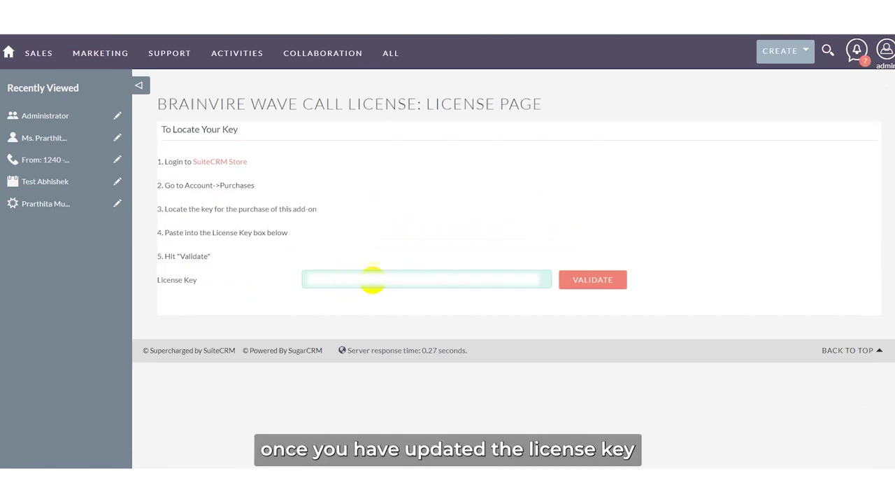
left_click(576, 278)
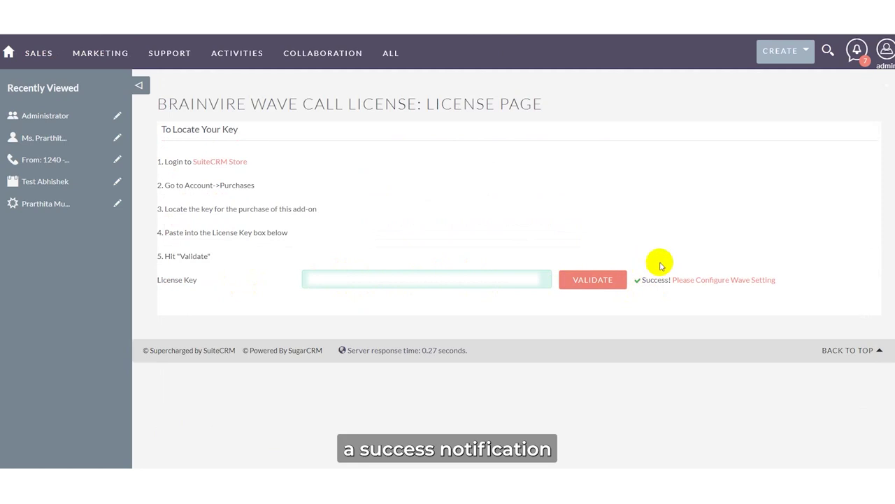
left_click(691, 280)
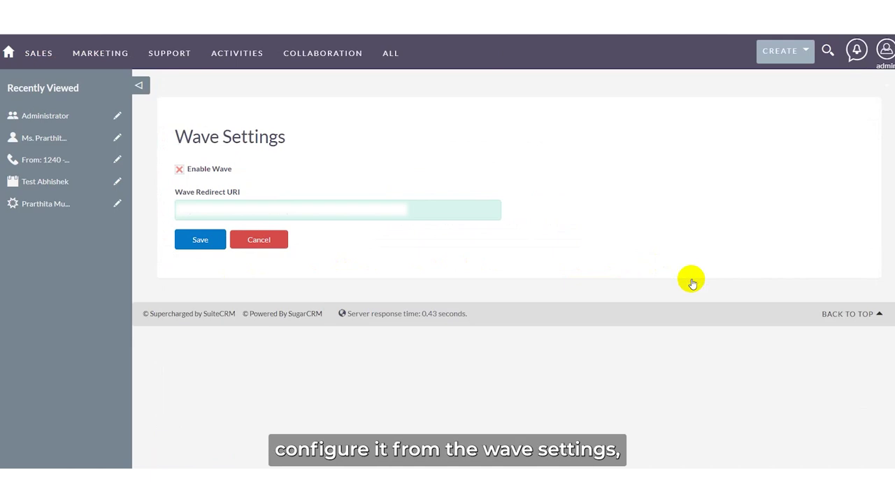
- Turn on Enable Wave so the redirect URI field appears, then save the Wave Settings
left_click(179, 168)
left_click(180, 170)
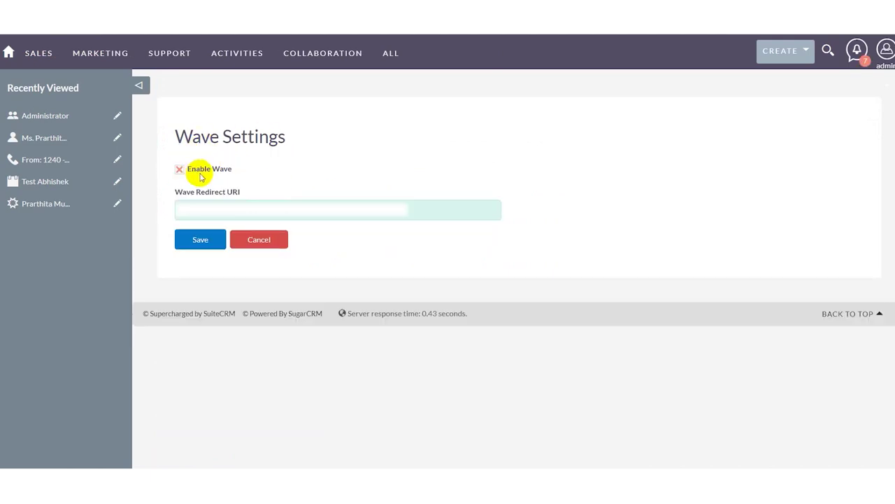
left_click(177, 169)
left_click(179, 169)
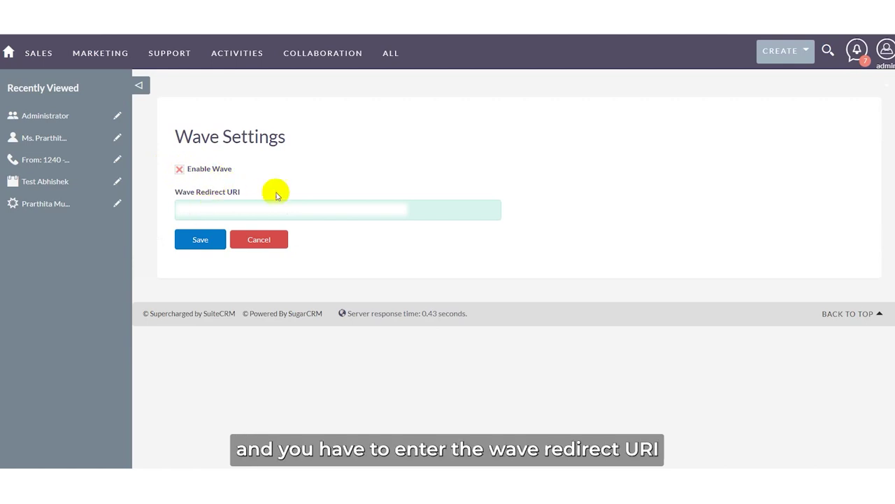
left_click(201, 240)
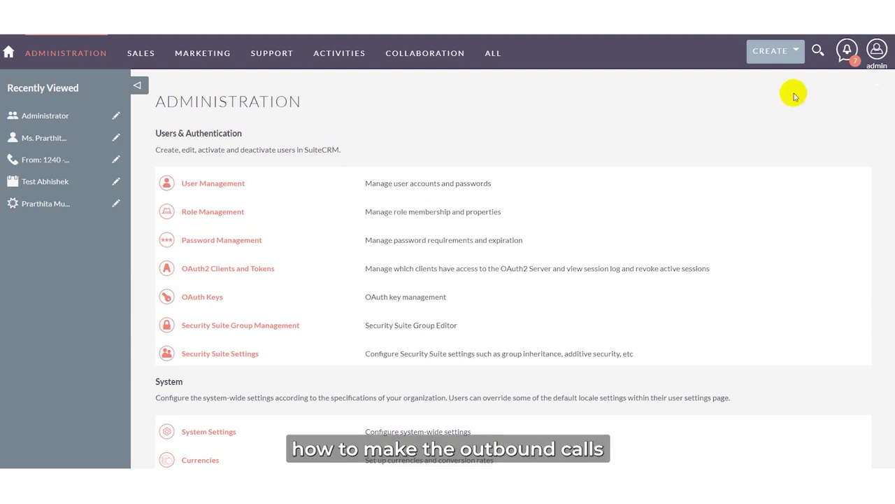
- Enter a Wave Extension Number in the administrator's profile and save the profile
mouse_move(868, 59)
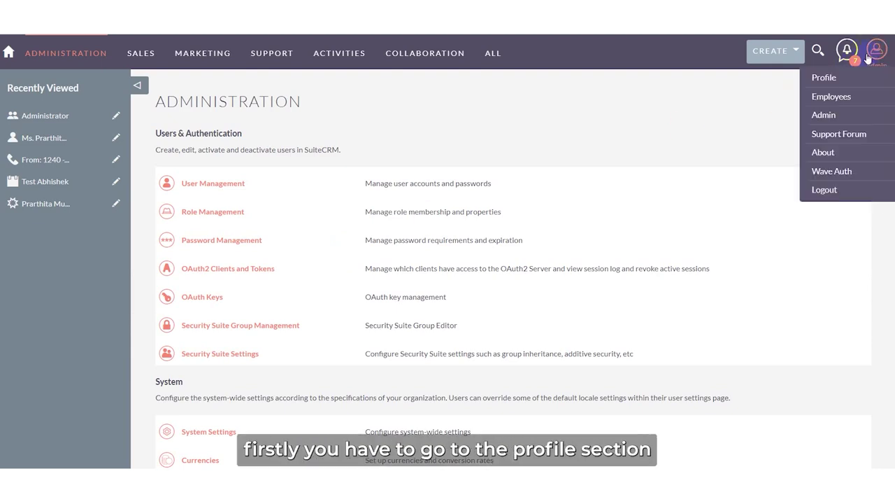
left_click(846, 88)
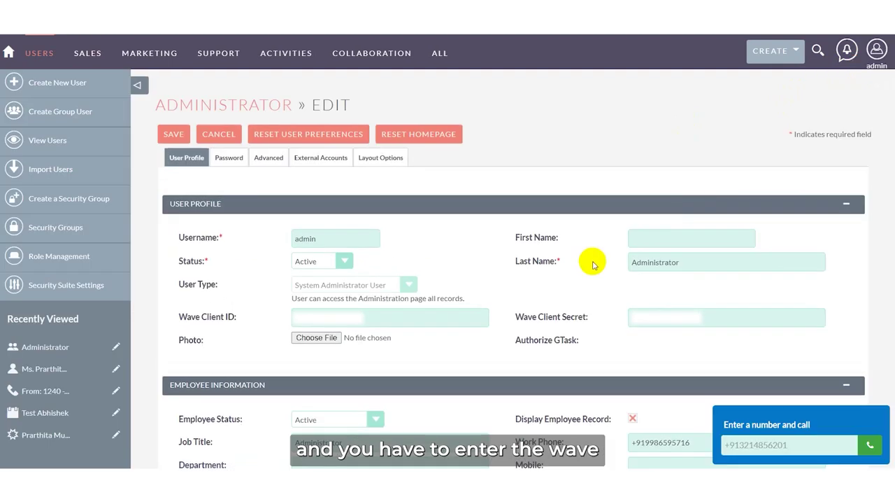
scroll(592, 260, "down", 4)
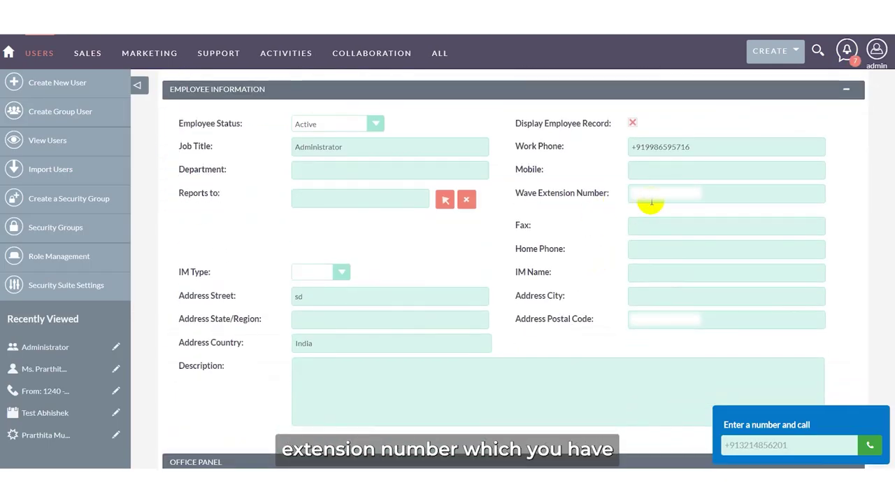
scroll(645, 214, "up", 1)
left_click(658, 253)
scroll(530, 279, "up", 4)
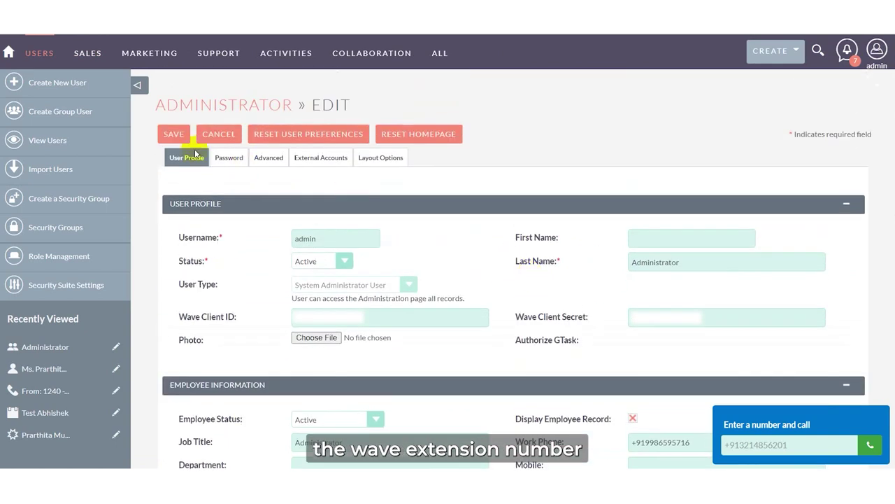
left_click(173, 135)
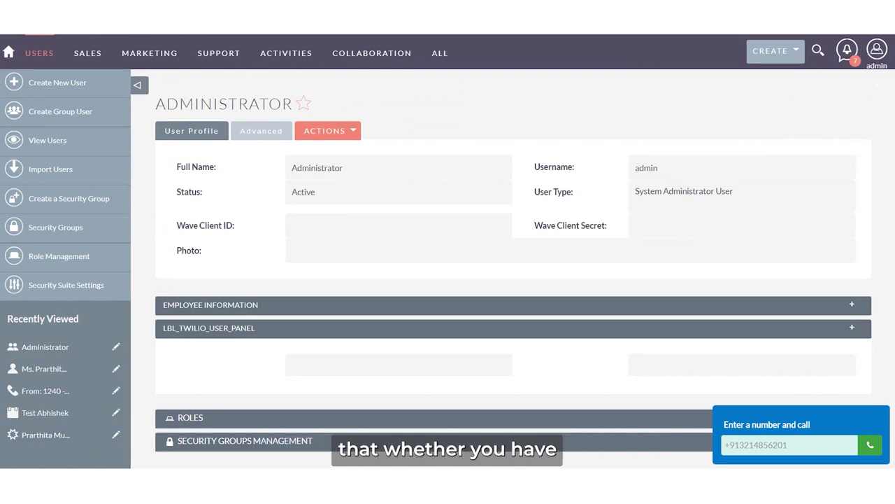
key("super")
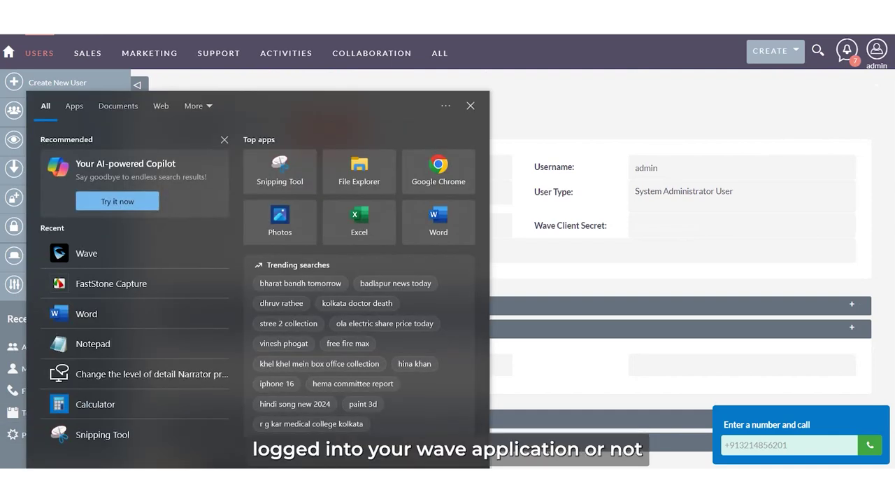
type("wave")
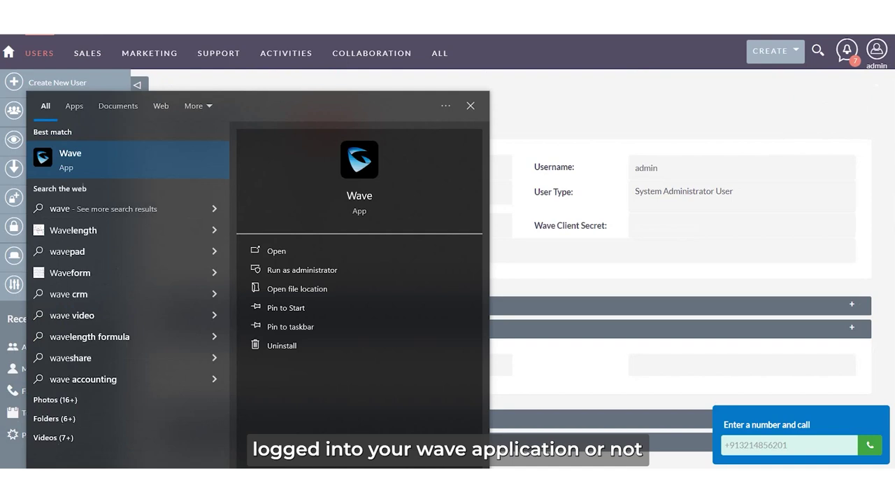
left_click(88, 168)
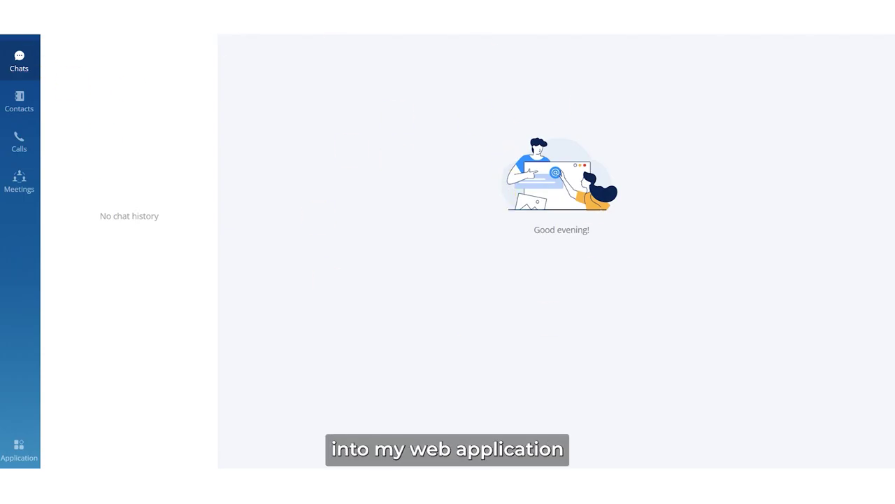
left_click(27, 36)
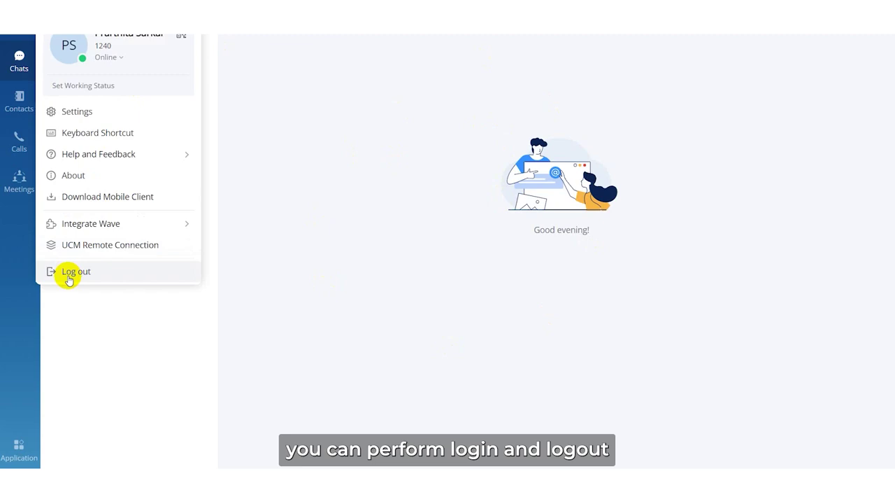
key("alt+Tab")
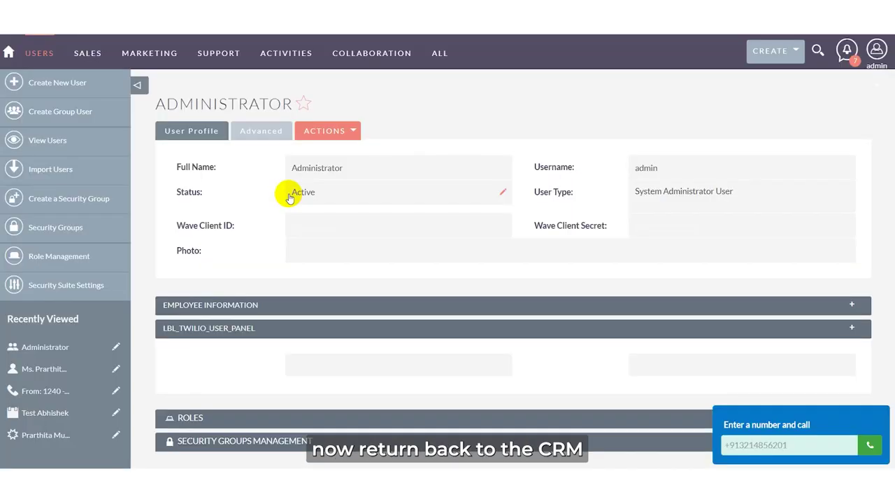
- Authorize the Wave connection using Wave Auth in the admin user menu
left_click(880, 53)
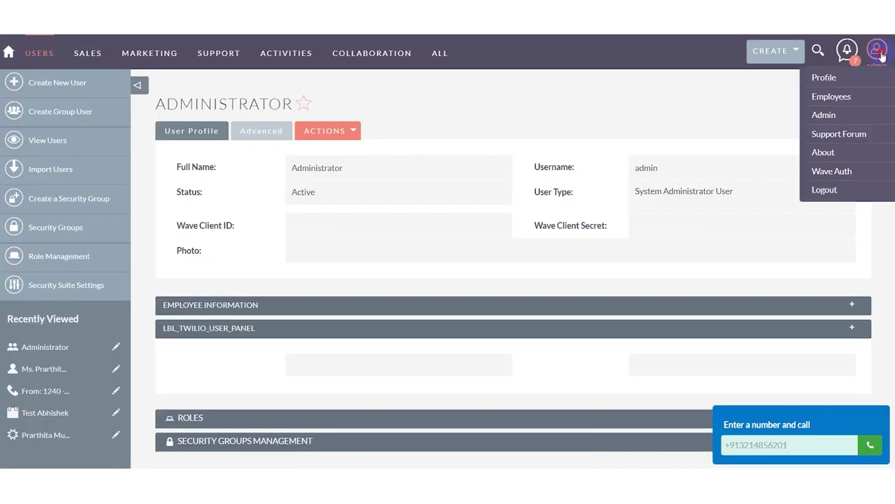
left_click(835, 172)
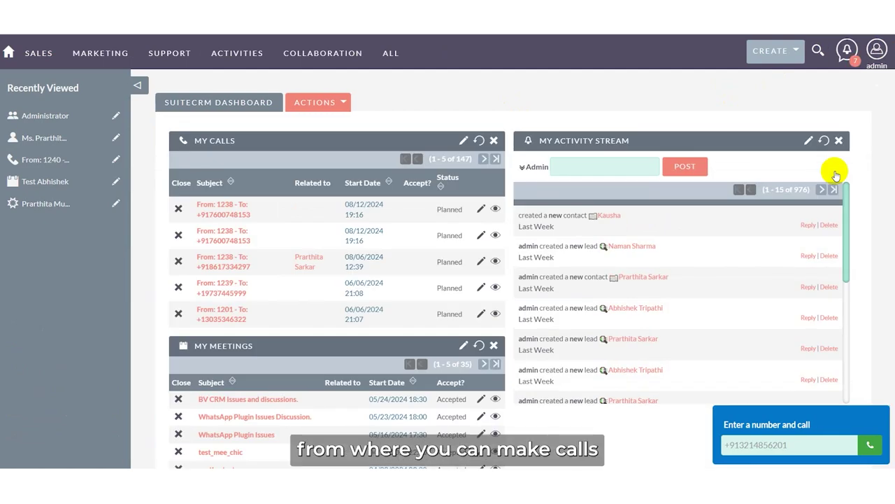
- Dial the first saved number from the dashboard dialer and answer the call in Wave
left_click(754, 448)
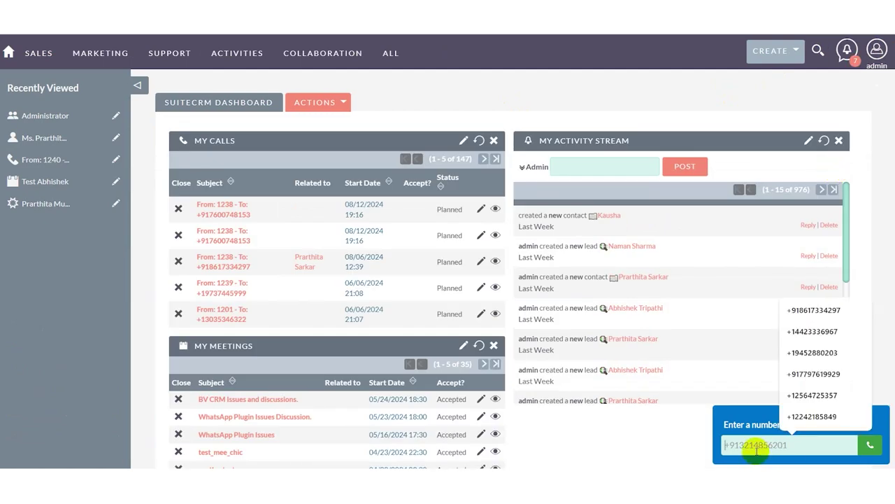
left_click(813, 310)
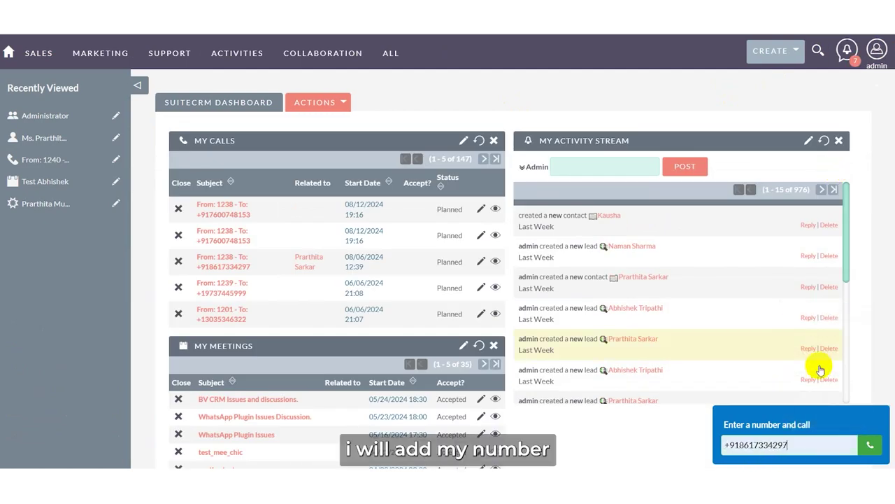
left_click(868, 444)
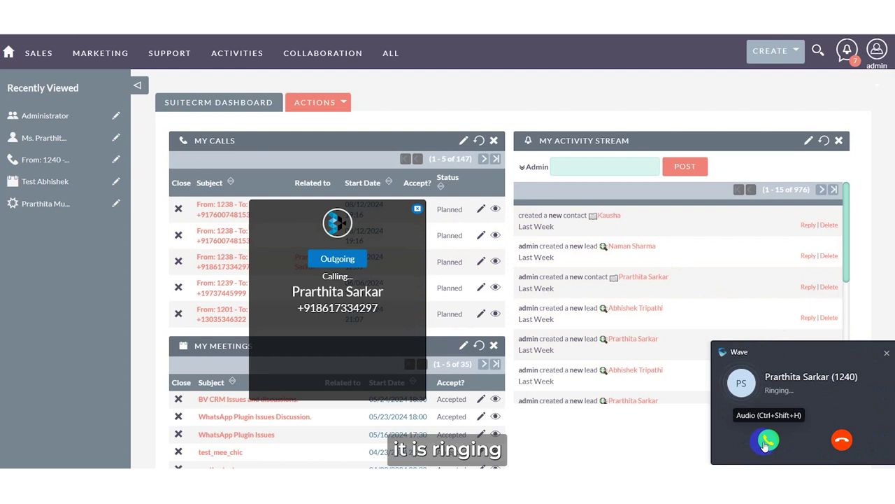
left_click(767, 441)
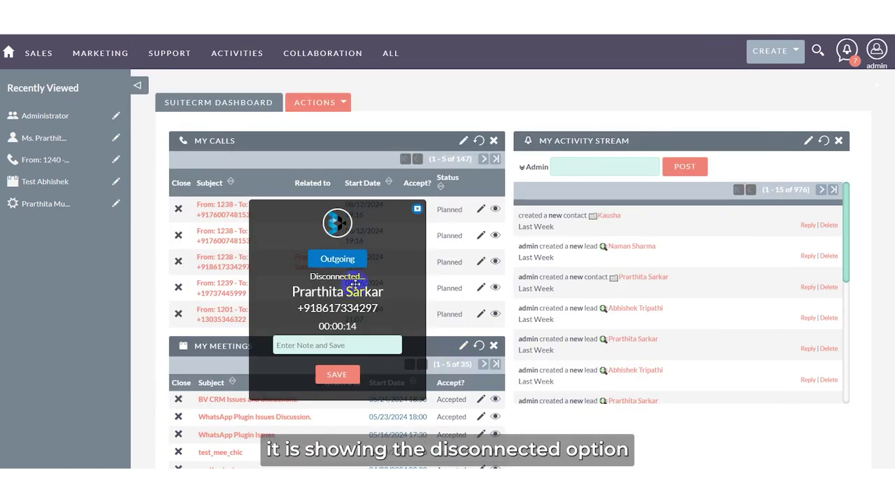
- Save the note 'Dear Customer, Please Call back' on the finished call
left_click(326, 347)
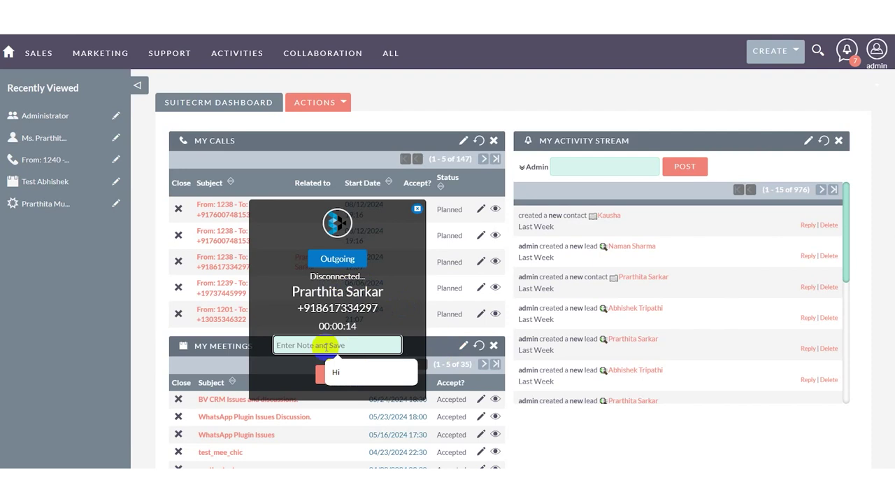
type("Dear Customer, Please Call back.")
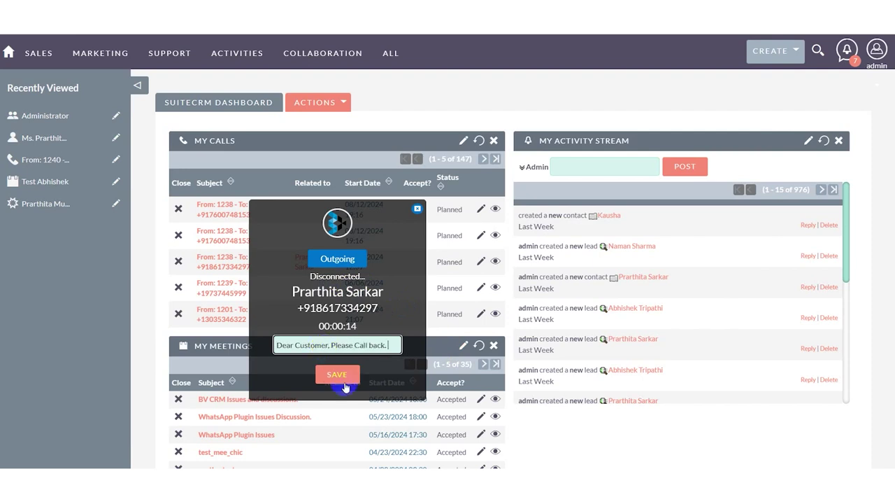
left_click(340, 376)
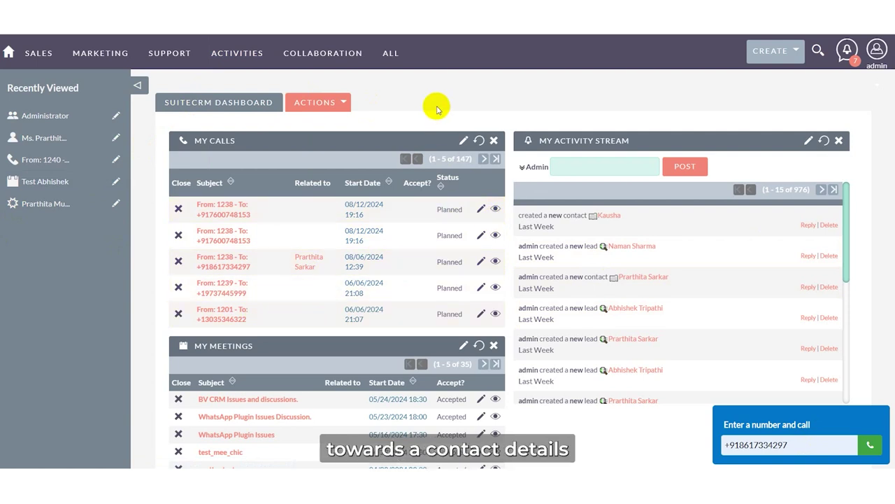
- Open the most recent outbound call from the Calls list and scroll through its details
mouse_move(233, 59)
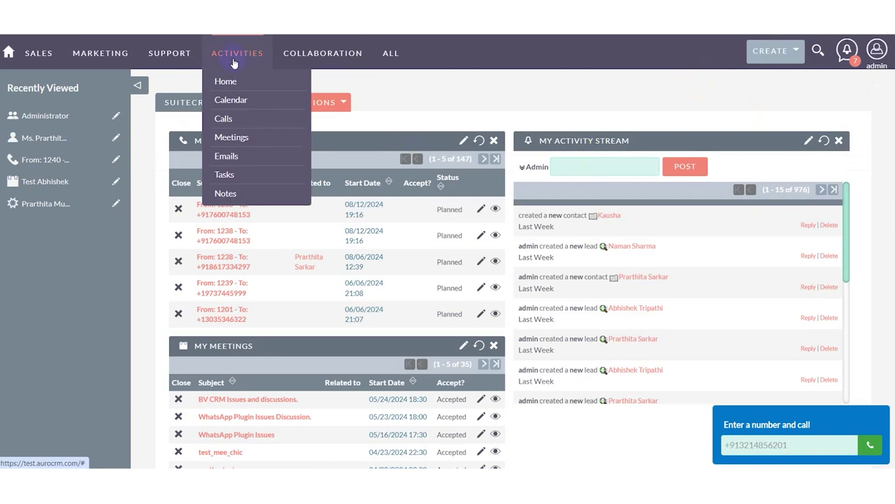
left_click(224, 120)
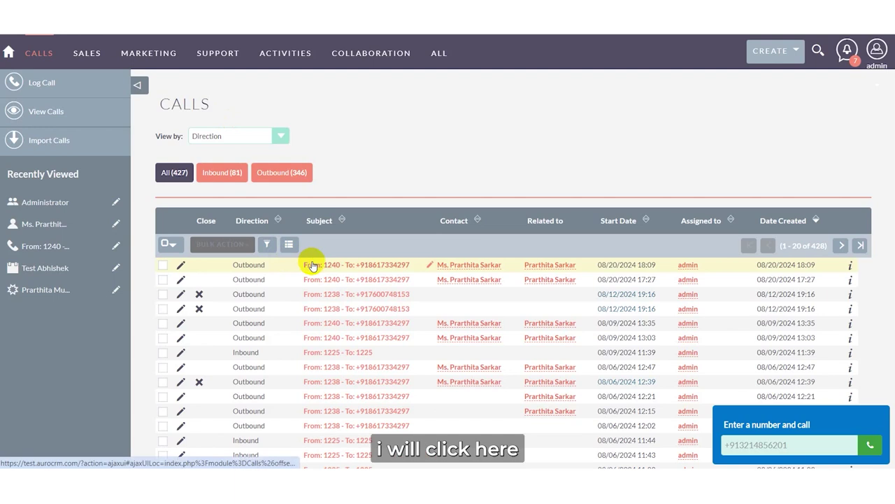
left_click(312, 264)
left_click(666, 147)
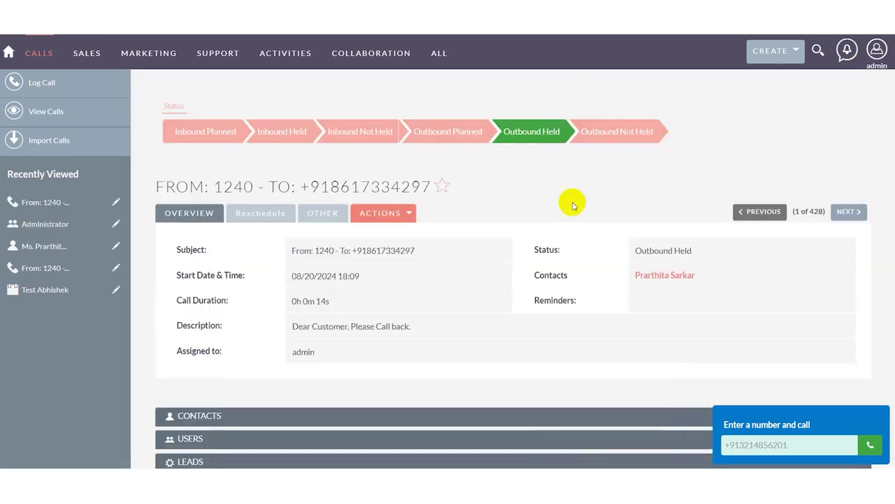
scroll(607, 189, "down", 1)
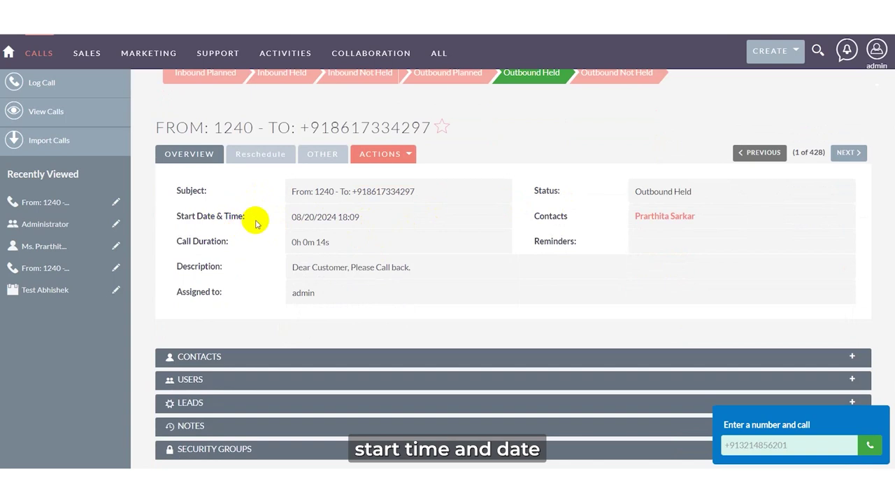
scroll(286, 223, "down", 1)
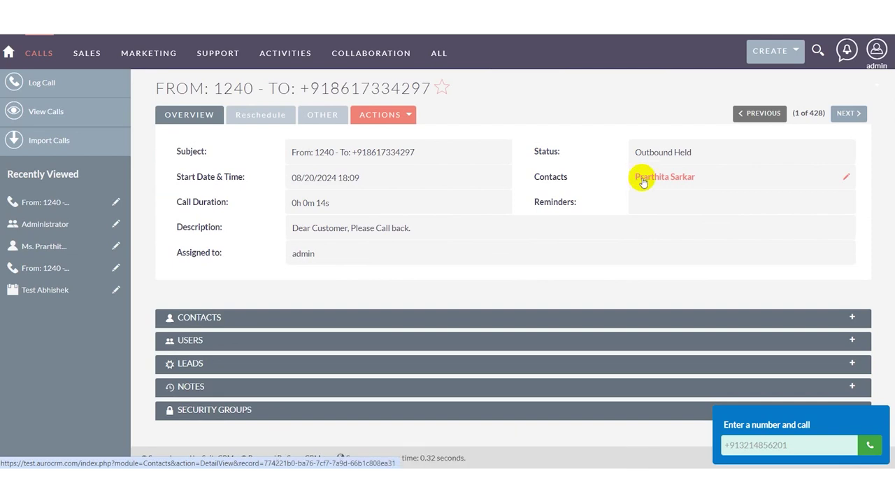
- Expand the Contacts subpanel to show the one contact linked to the call
left_click(270, 320)
scroll(259, 350, "down", 1)
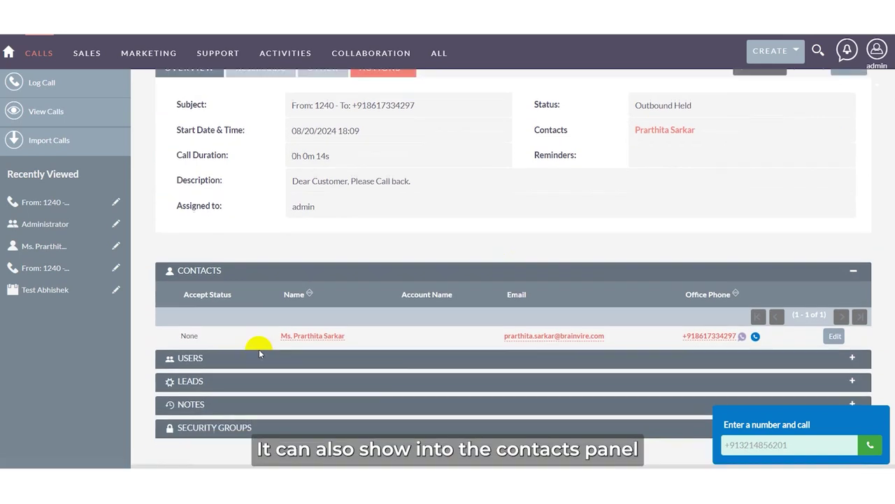
scroll(241, 356, "up", 3)
scroll(238, 358, "down", 3)
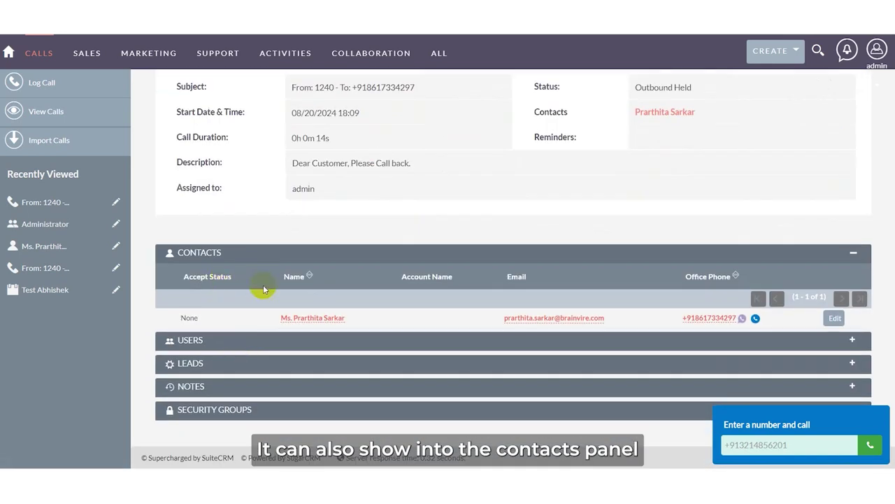
scroll(224, 300, "up", 2)
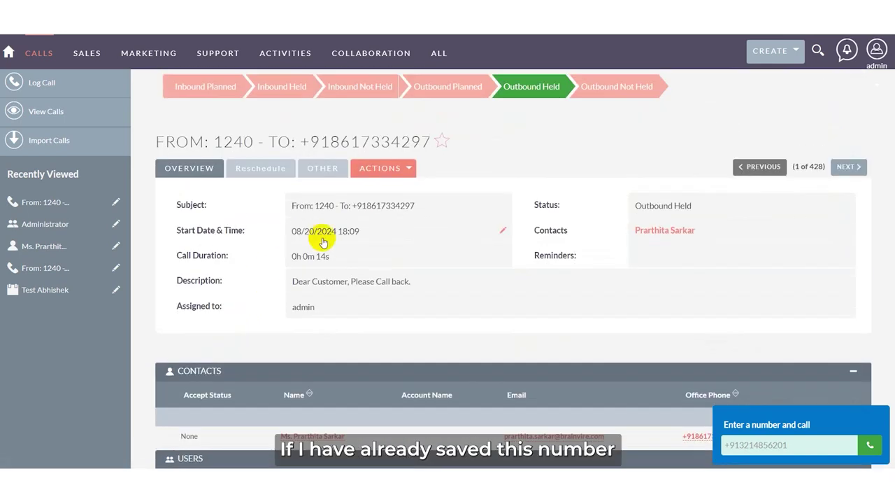
scroll(334, 259, "down", 3)
- Expand the Leads subpanel, confirming no leads are linked to the call
left_click(194, 362)
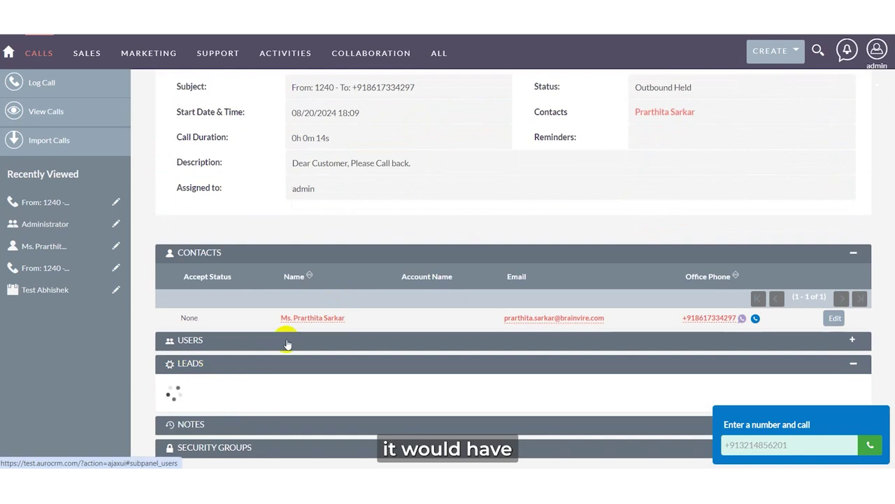
scroll(270, 363, "down", 1)
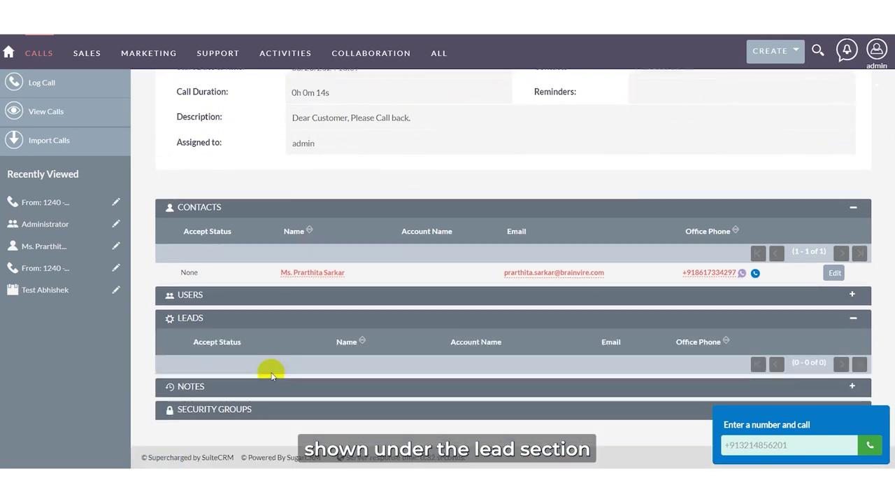
scroll(271, 375, "up", 4)
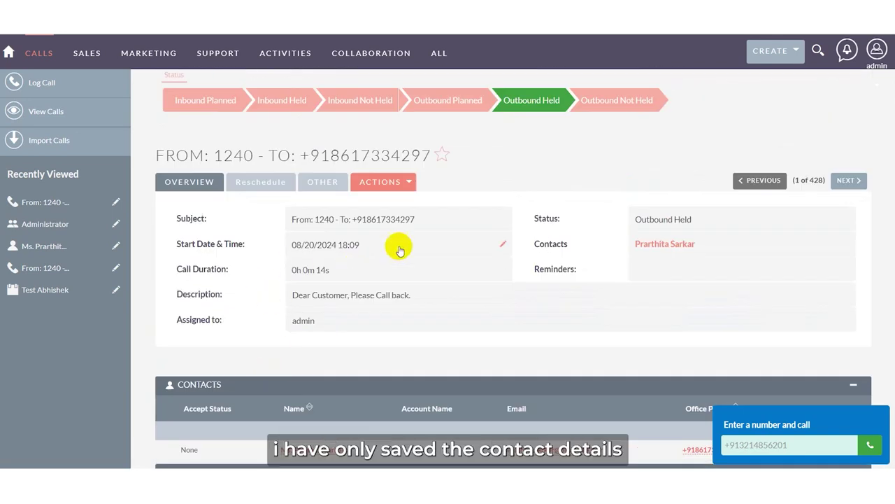
scroll(362, 294, "down", 4)
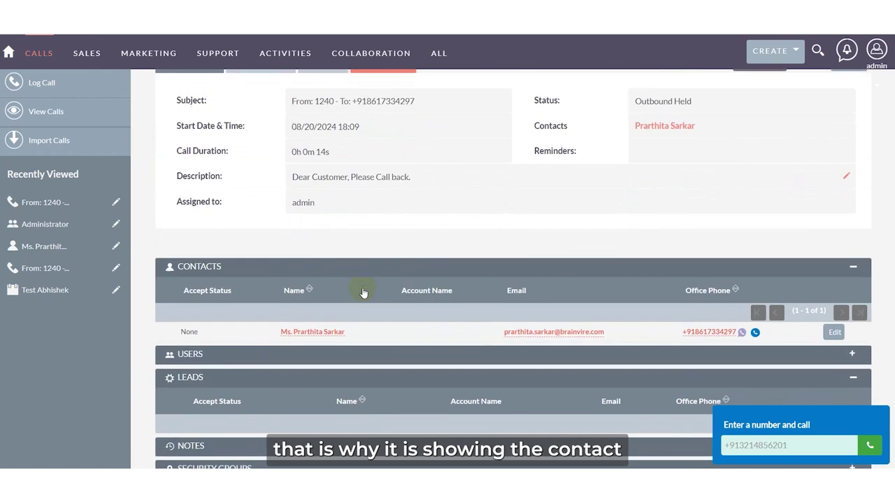
scroll(299, 273, "up", 4)
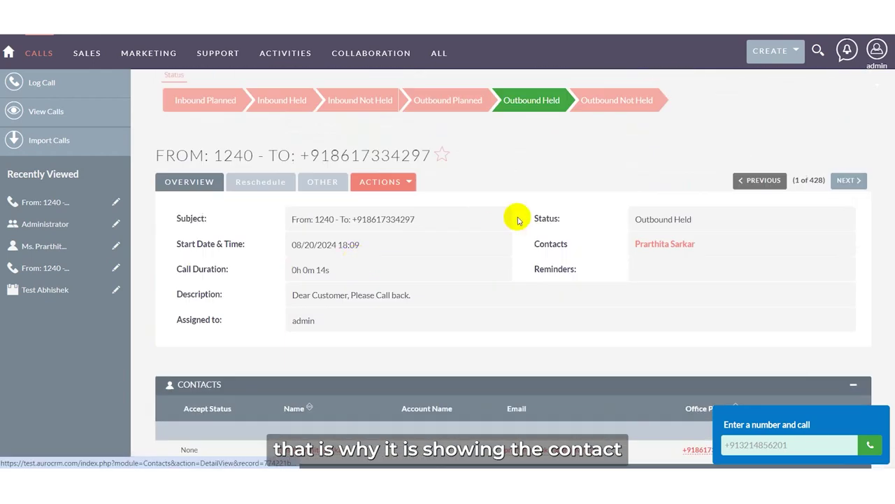
- Open the linked contact's record and scroll through its History of held calls
left_click(641, 245)
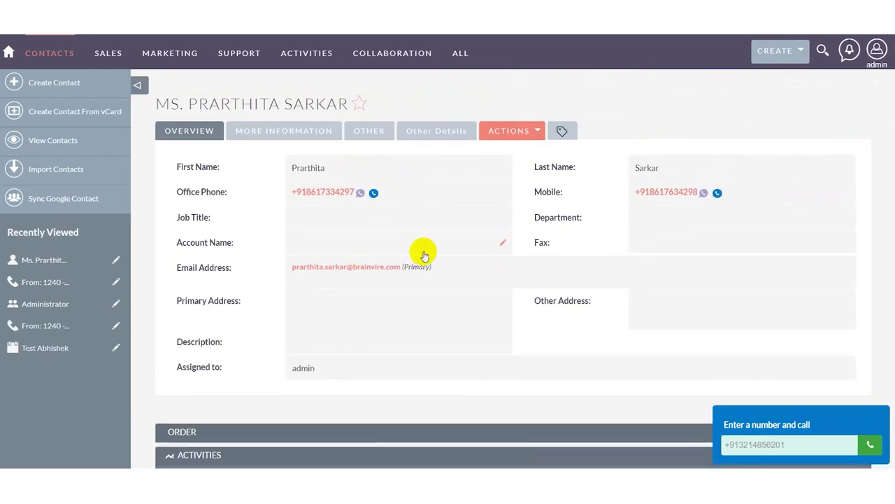
scroll(424, 256, "down", 5)
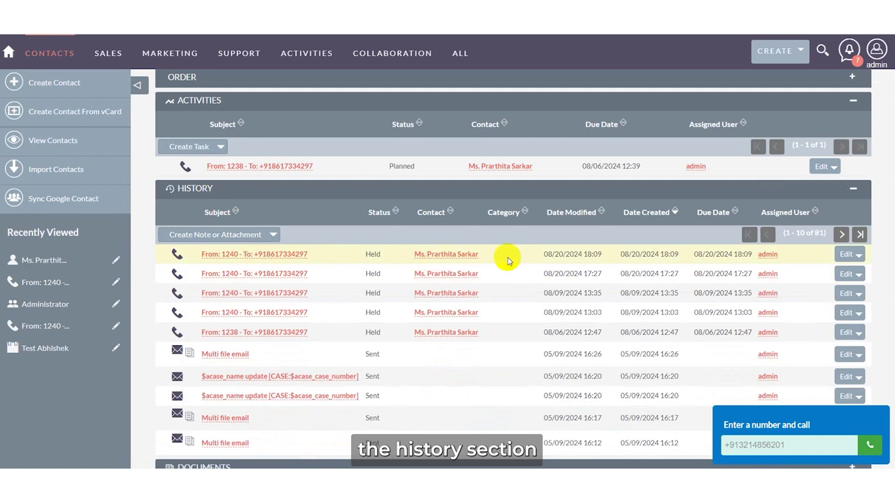
scroll(301, 223, "up", 5)
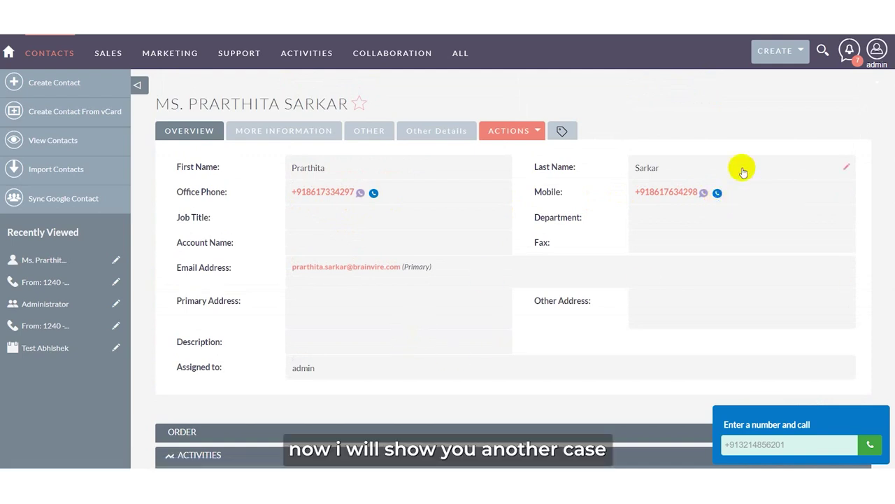
- From the dashboard, call the contact's saved number, answer it in Wave, then hang up
left_click(877, 49)
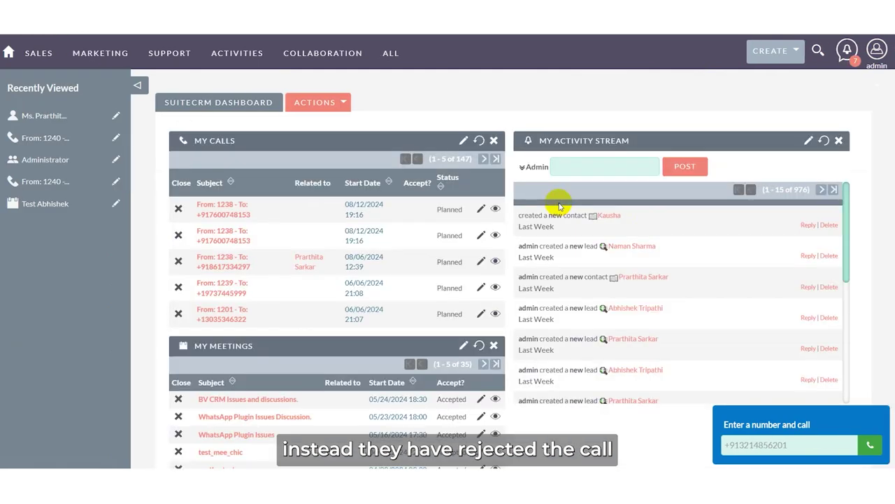
left_click(735, 443)
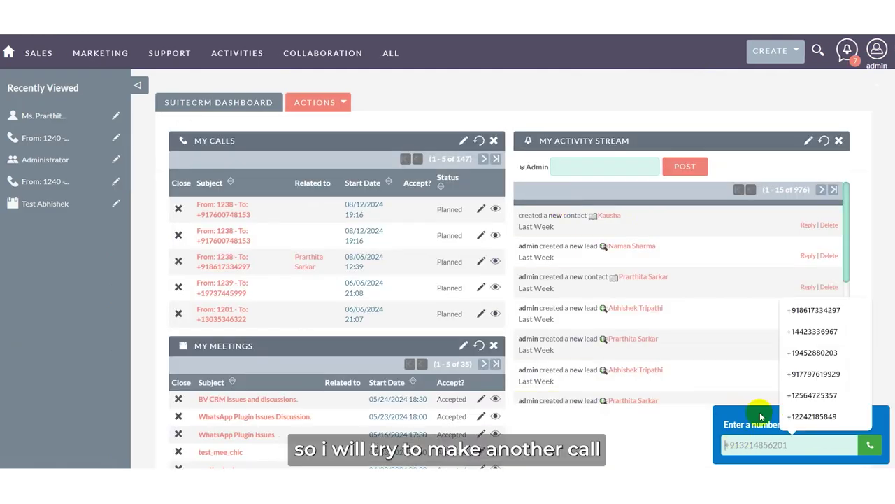
left_click(814, 312)
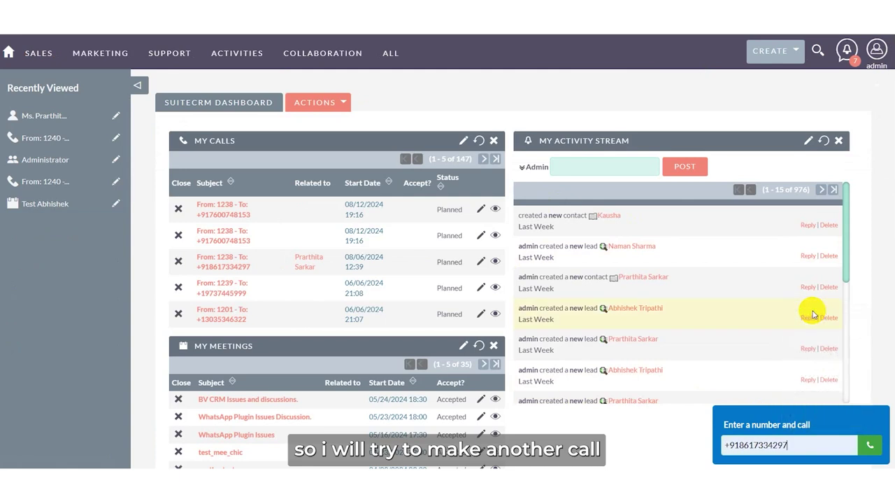
left_click(868, 448)
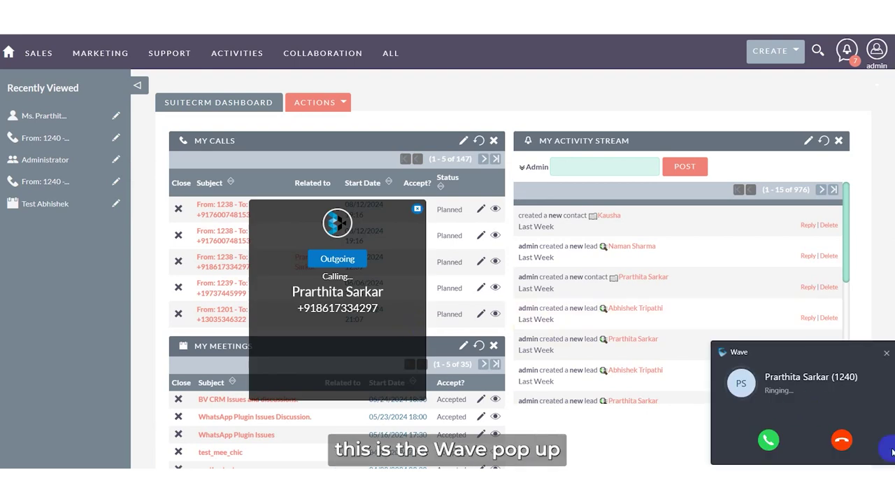
left_click(769, 440)
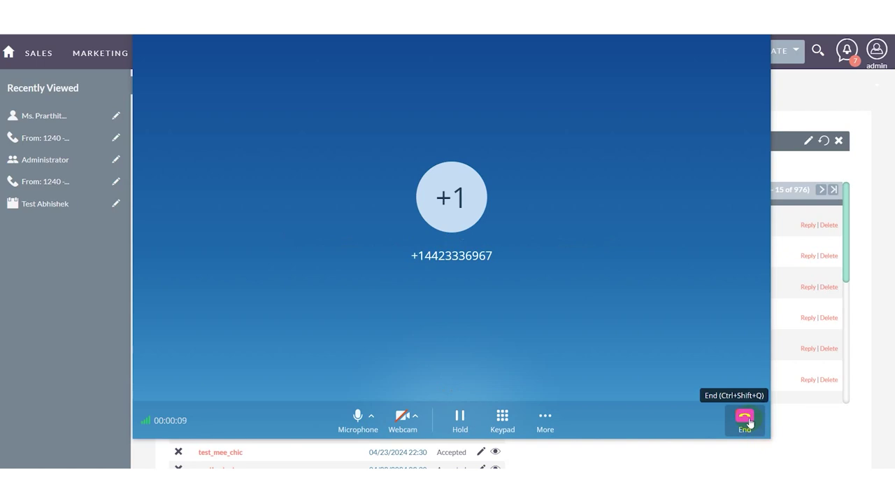
left_click(747, 420)
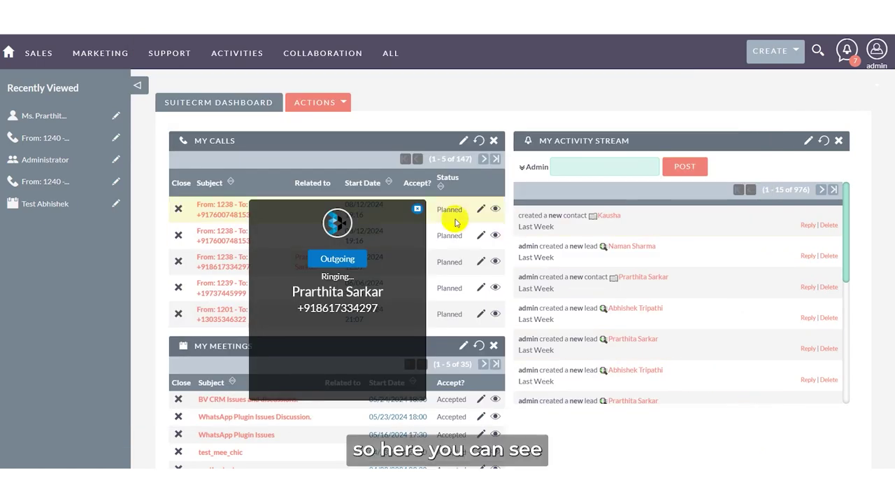
- Close the unanswered Outgoing call dialog so the dashboard reloads
left_click(417, 210)
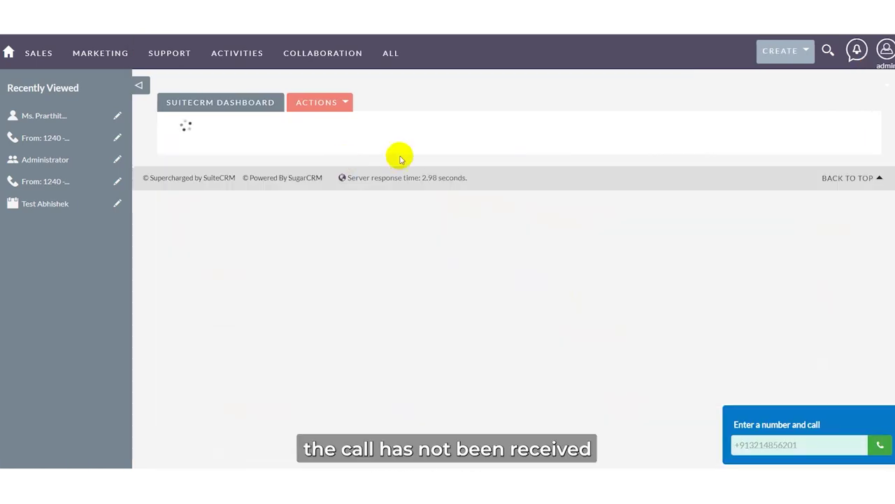